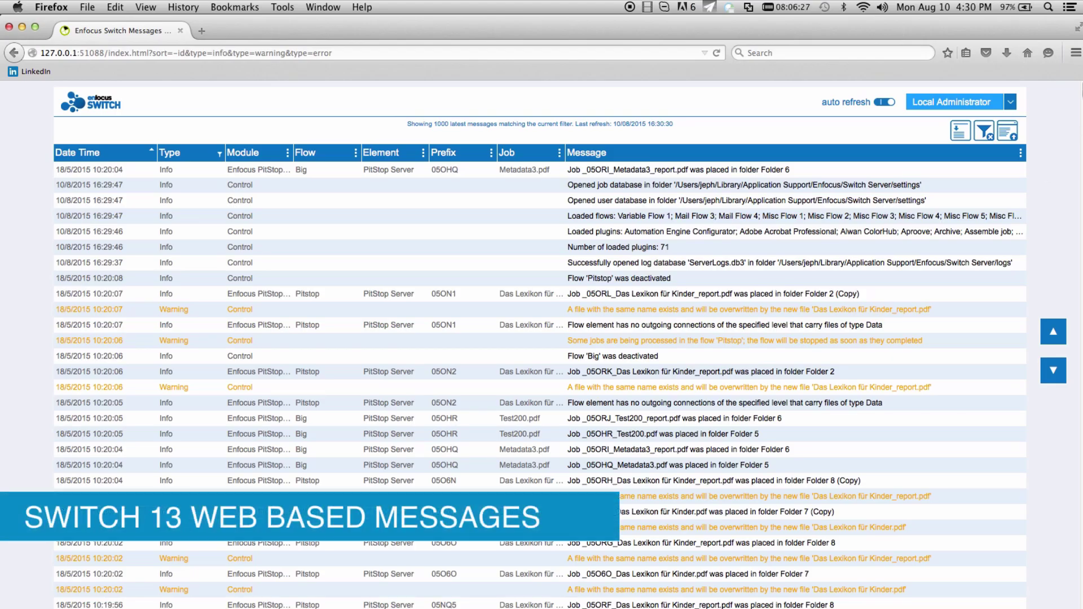
Step: Scroll the old log, then sign in to the Switch Web Portal with the user's name and password
scroll(540, 344, down, 5)
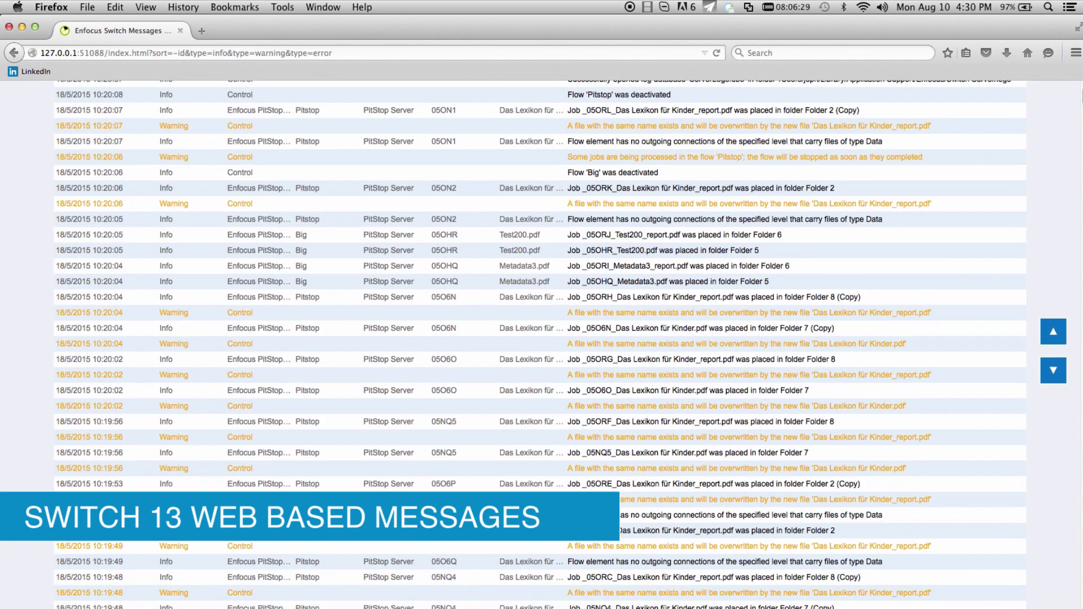
scroll(540, 344, down, 3)
scroll(540, 344, up, 8)
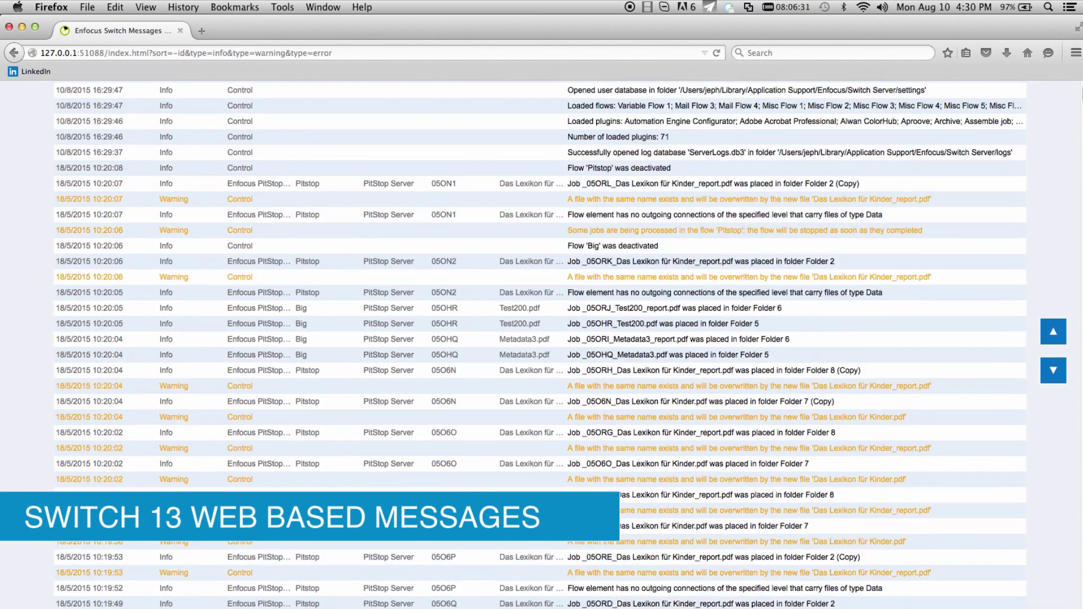
text(JeffreyP)
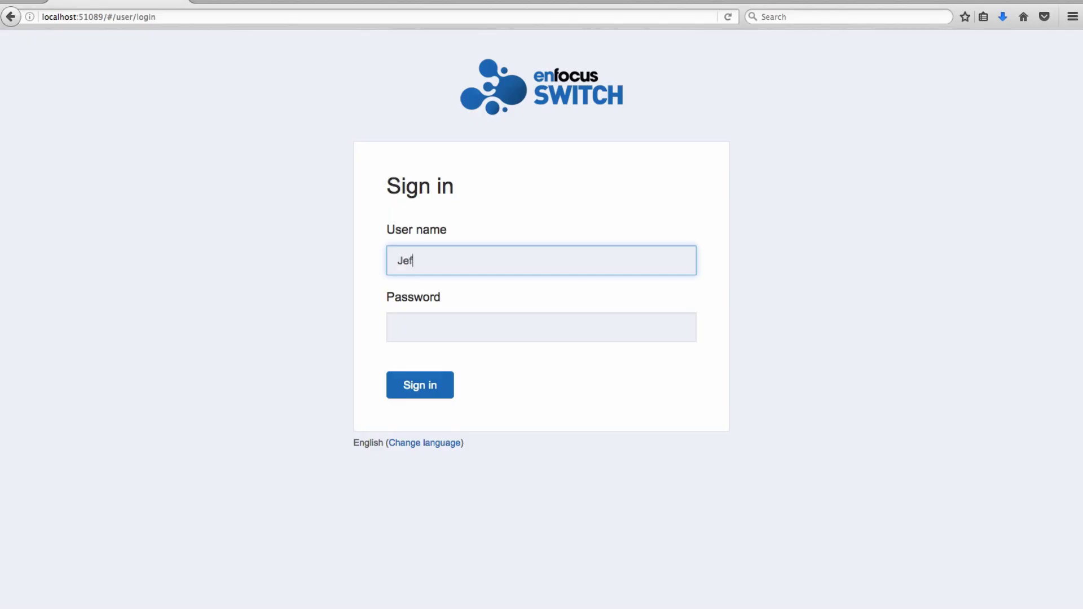
key(Tab)
text(p)
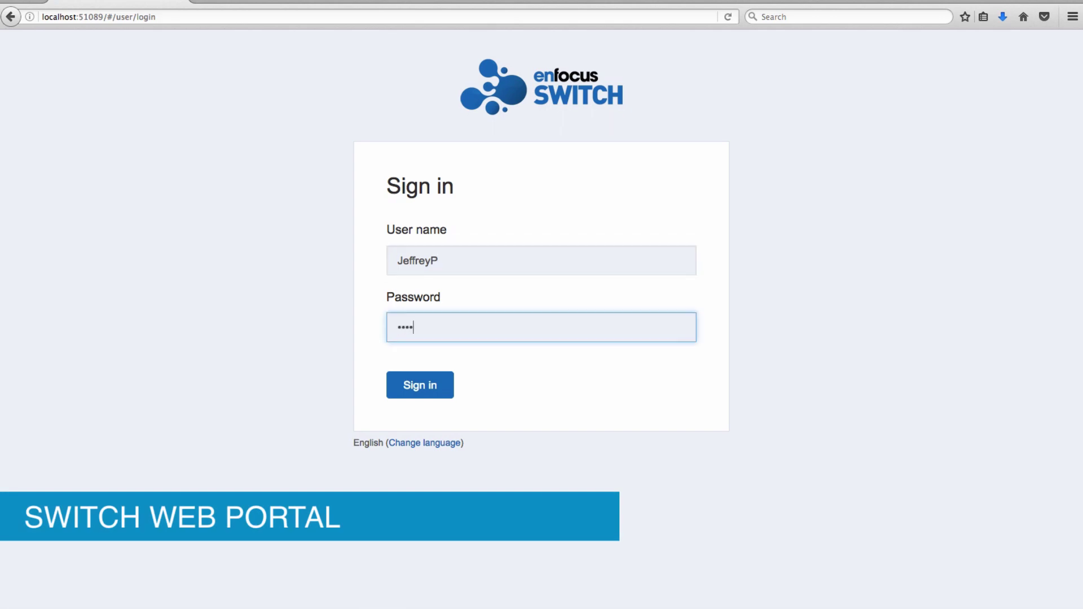
key(Return)
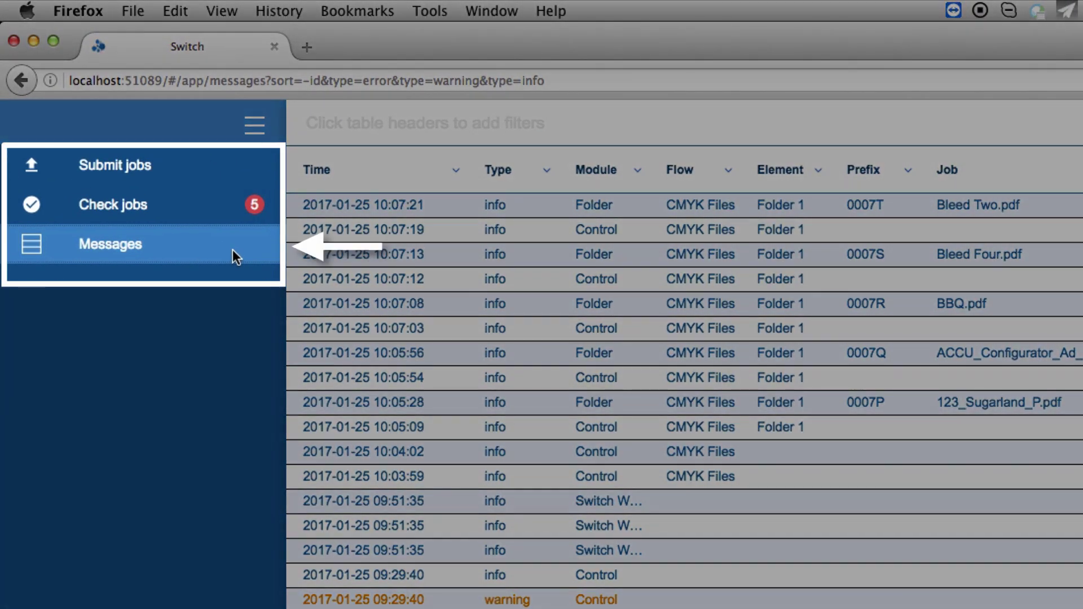
click(207, 170)
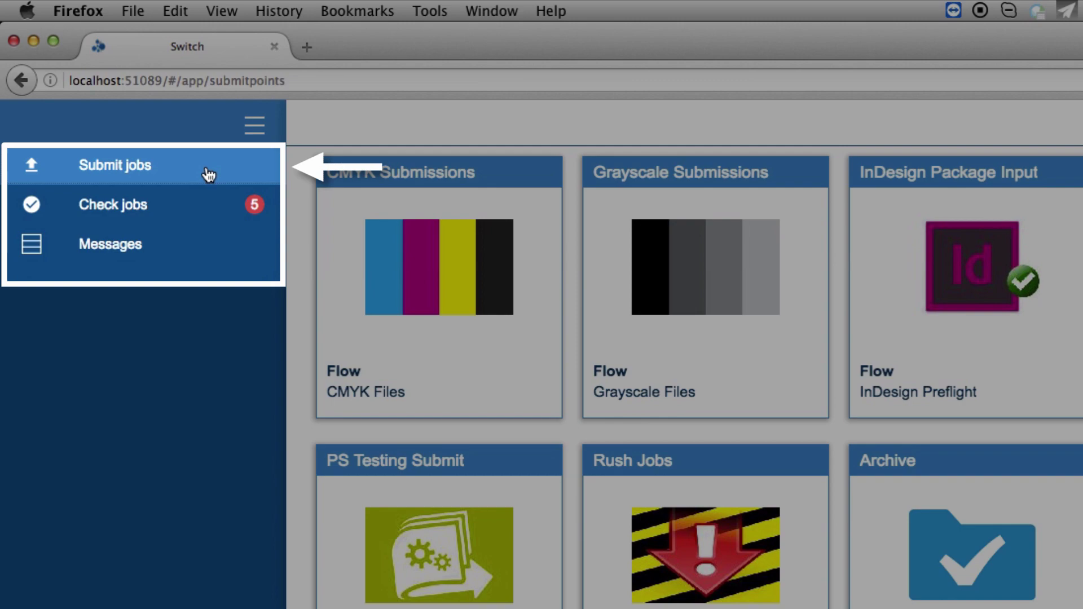
click(225, 205)
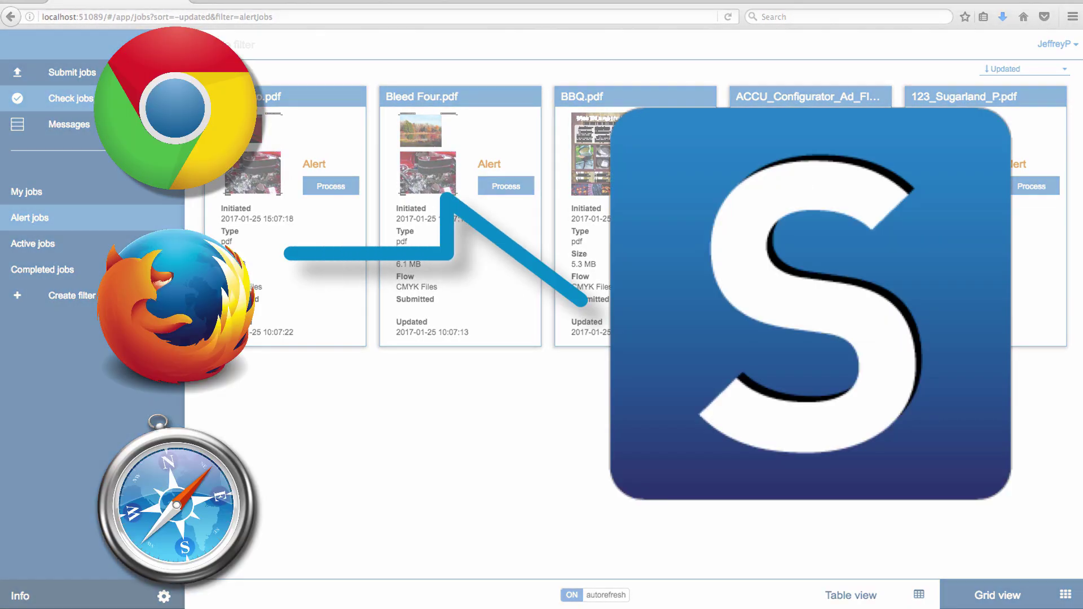
click(69, 124)
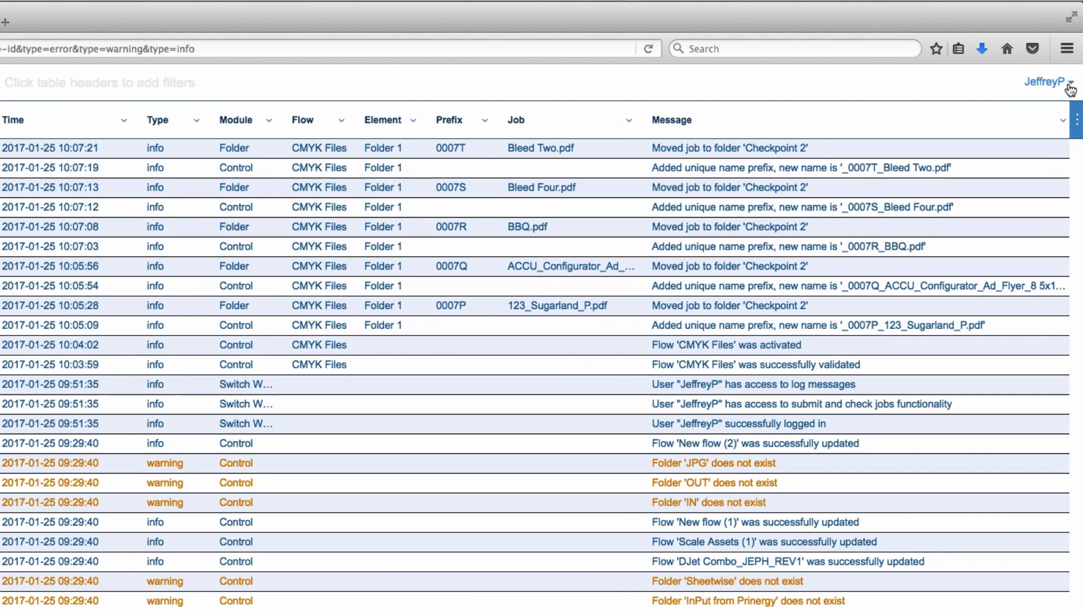
Step: Turn on Wrap text for the Messages table from the ⋮ display options
click(1070, 89)
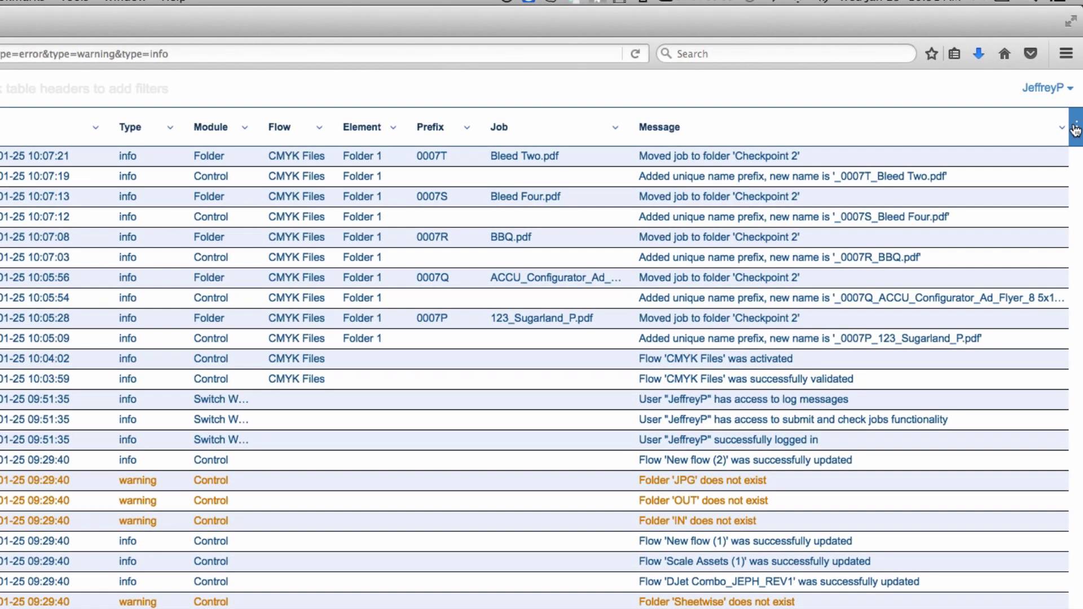
click(1076, 129)
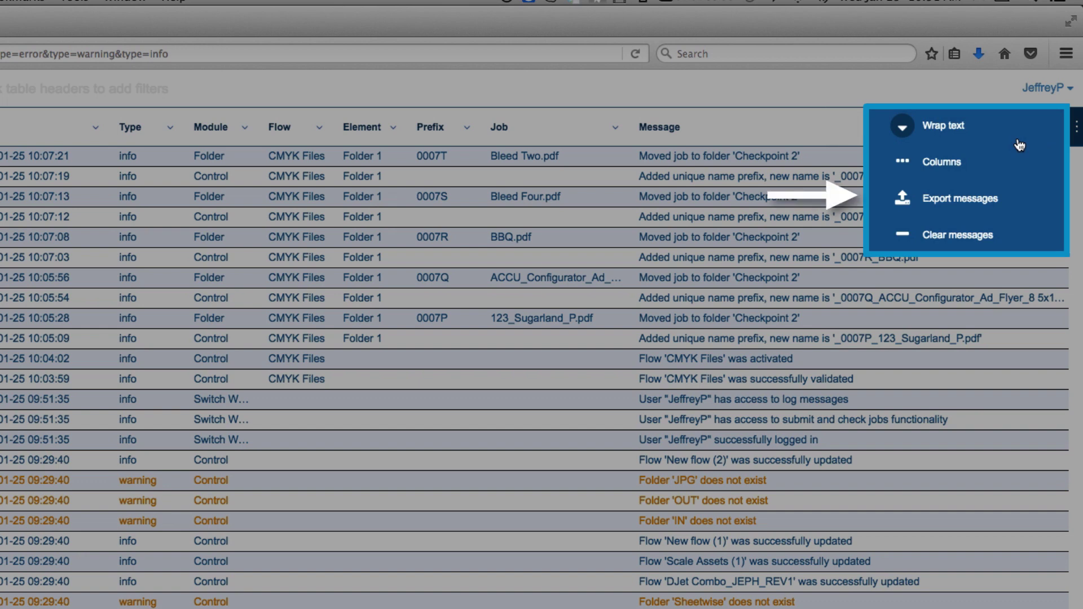
click(1018, 144)
Step: Add Debug and Assert to the Type column's message filter
click(170, 132)
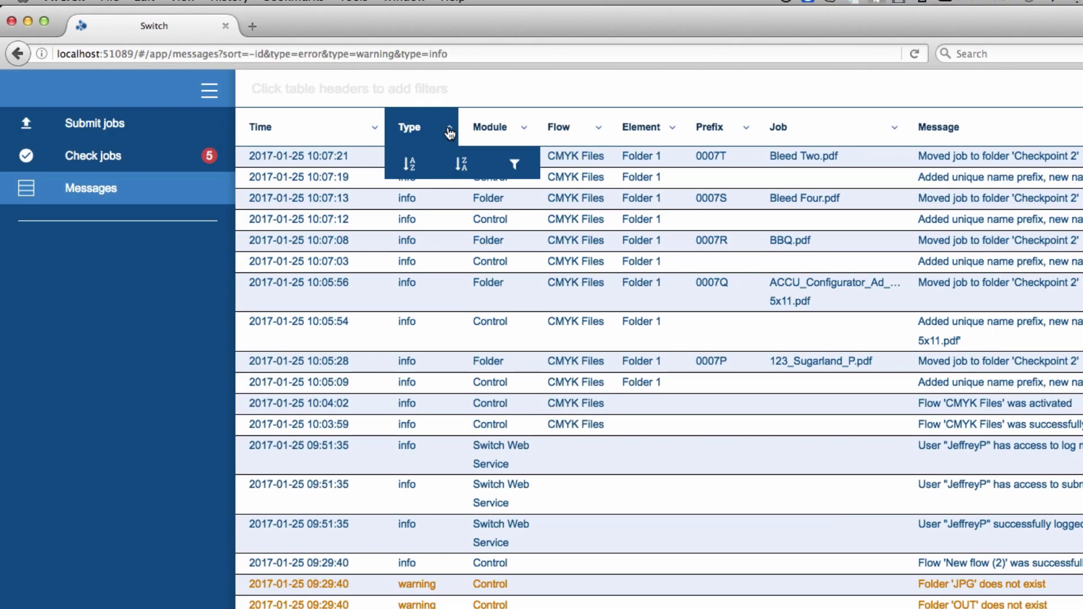
click(519, 163)
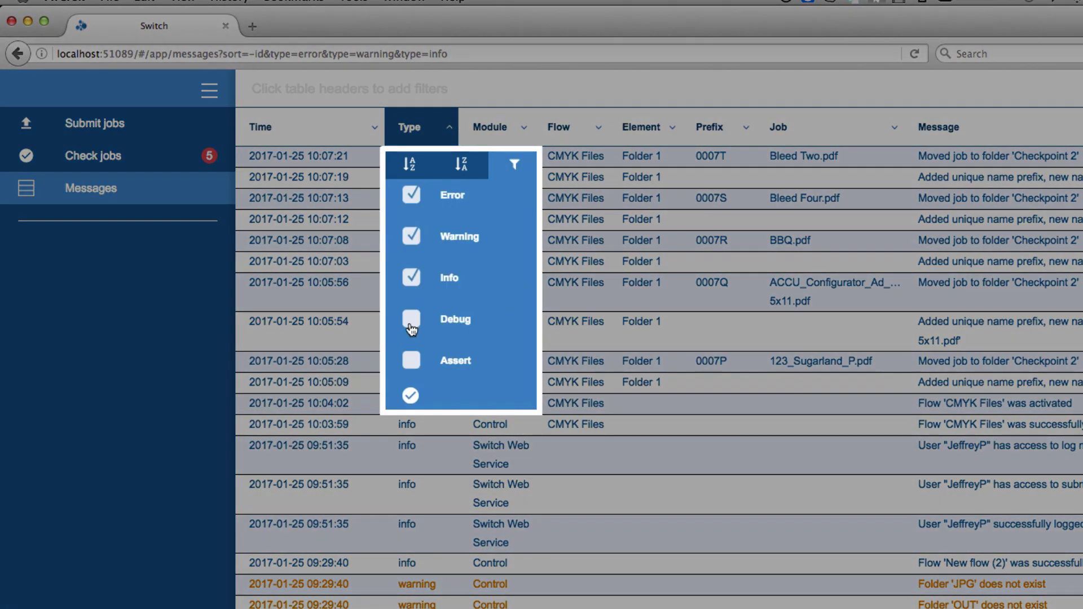
click(411, 320)
click(411, 359)
click(410, 395)
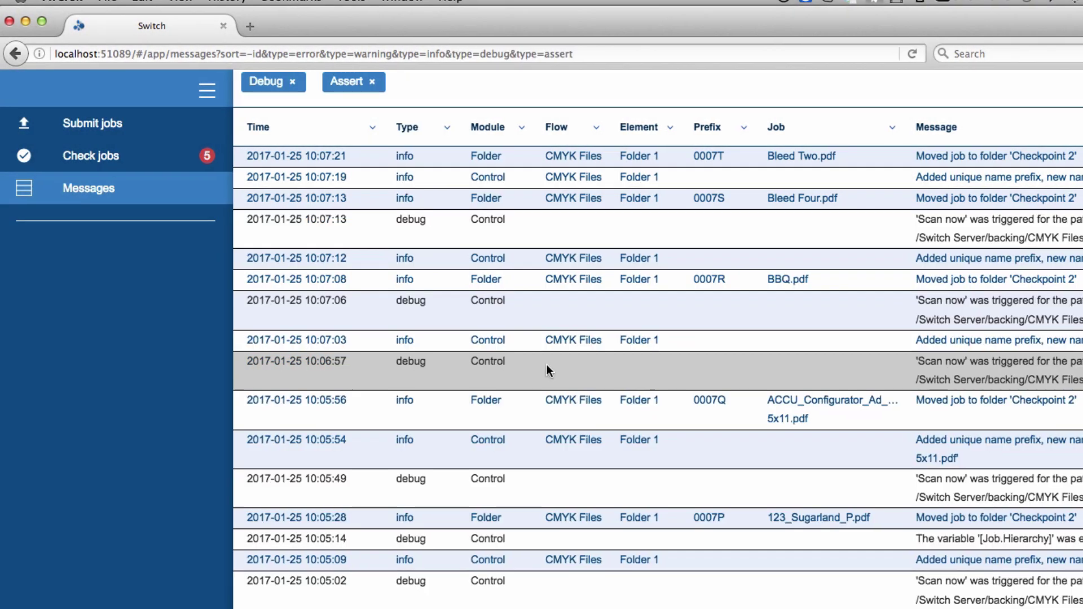
Step: Hide the Job, Element, Module and Type columns and move the Time column right
click(1076, 126)
click(924, 162)
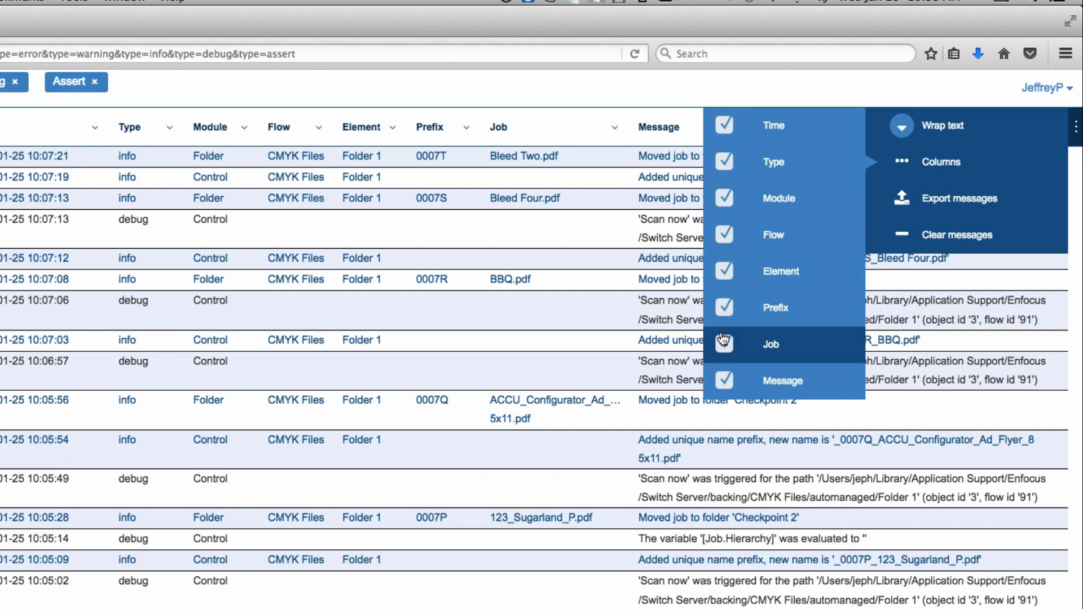
click(723, 343)
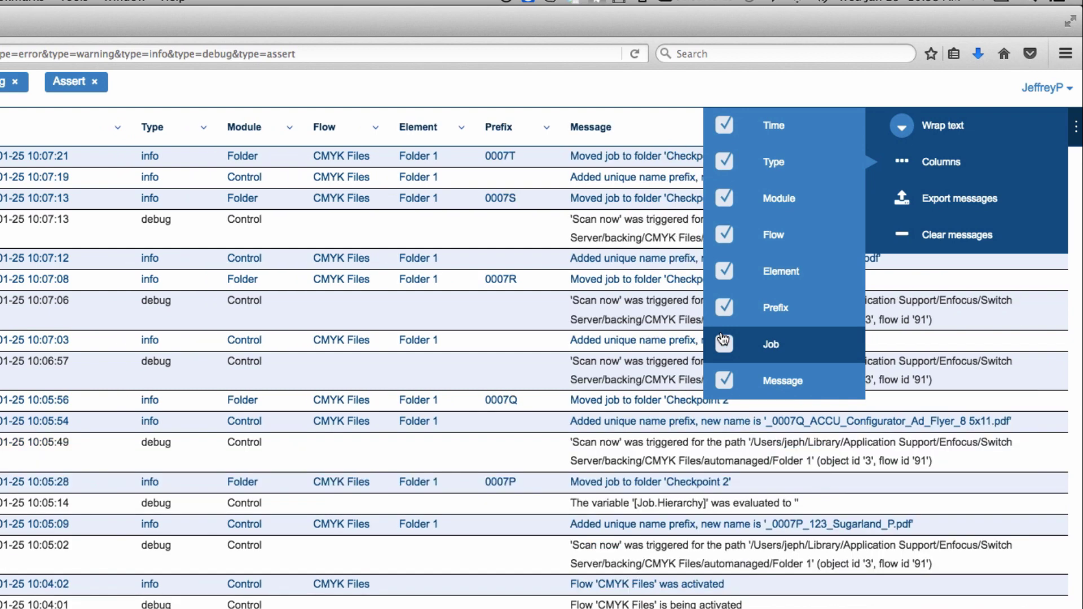
click(724, 273)
click(724, 198)
click(725, 162)
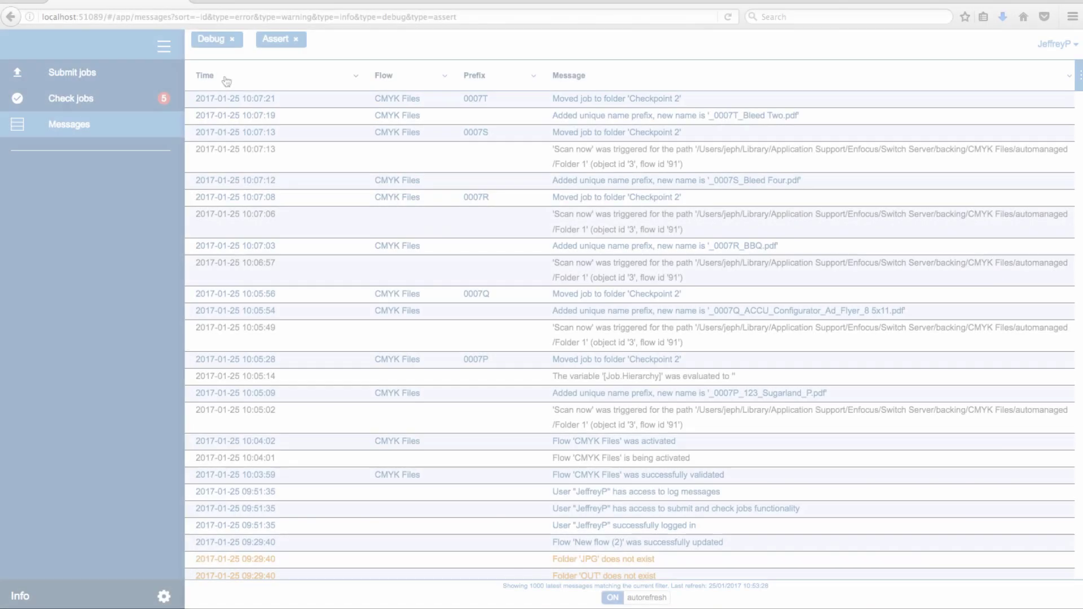
drag(226, 81, 451, 90)
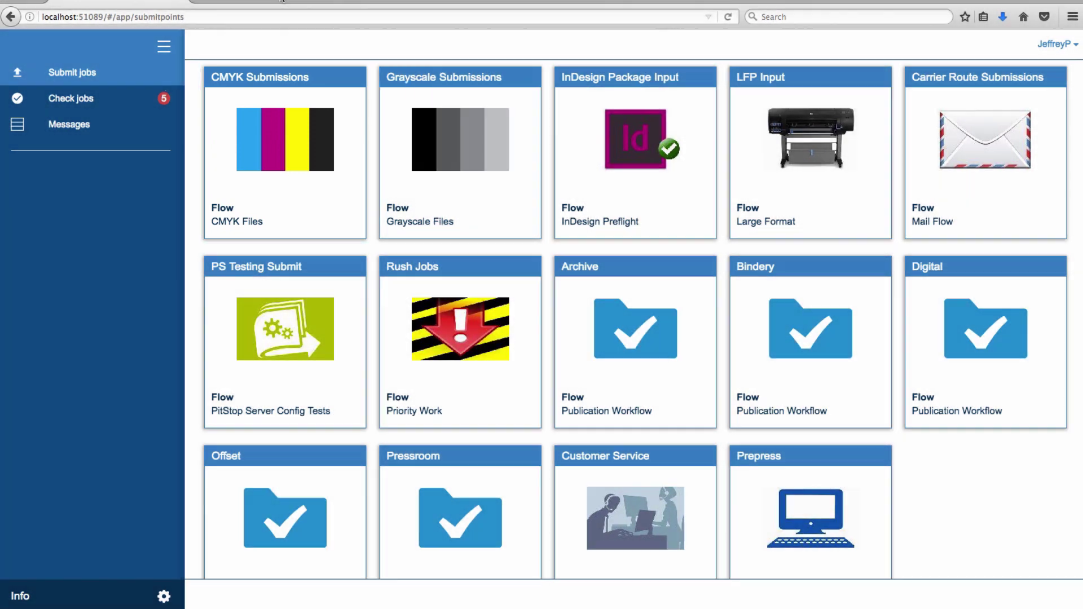
Step: Choose Pub_01a.pdf through Pub_03a.pdf in the file dialog and upload them to CMYK Submissions
mouse_move(259, 199)
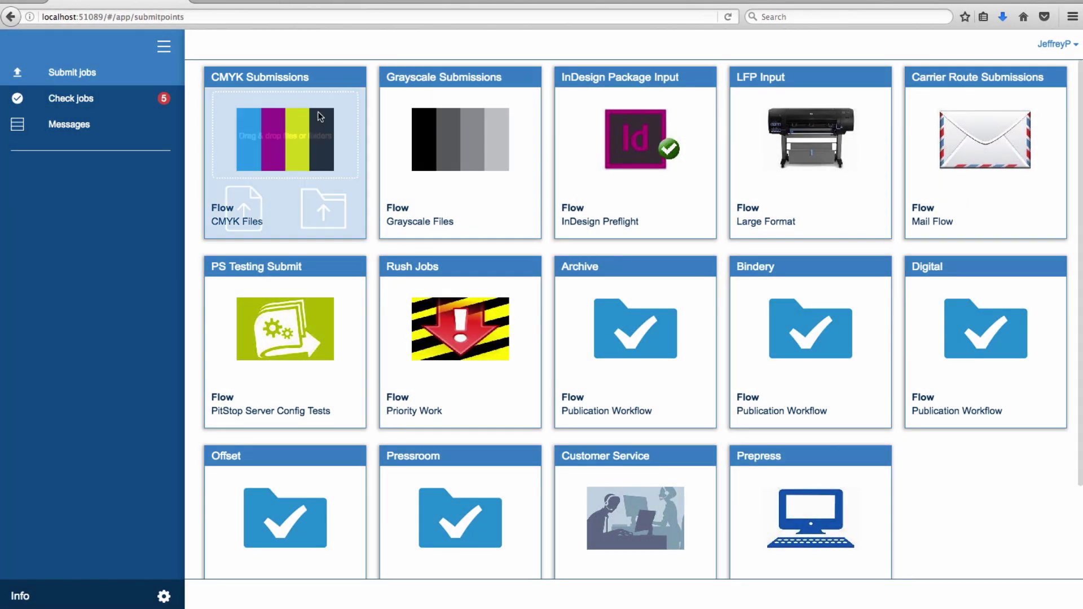
click(252, 199)
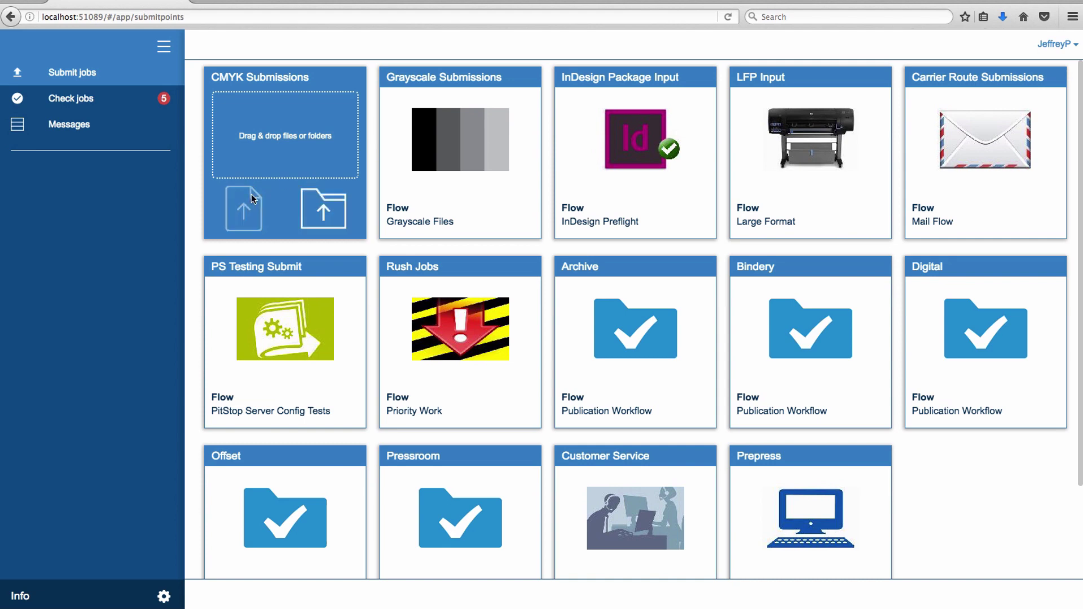
click(517, 112)
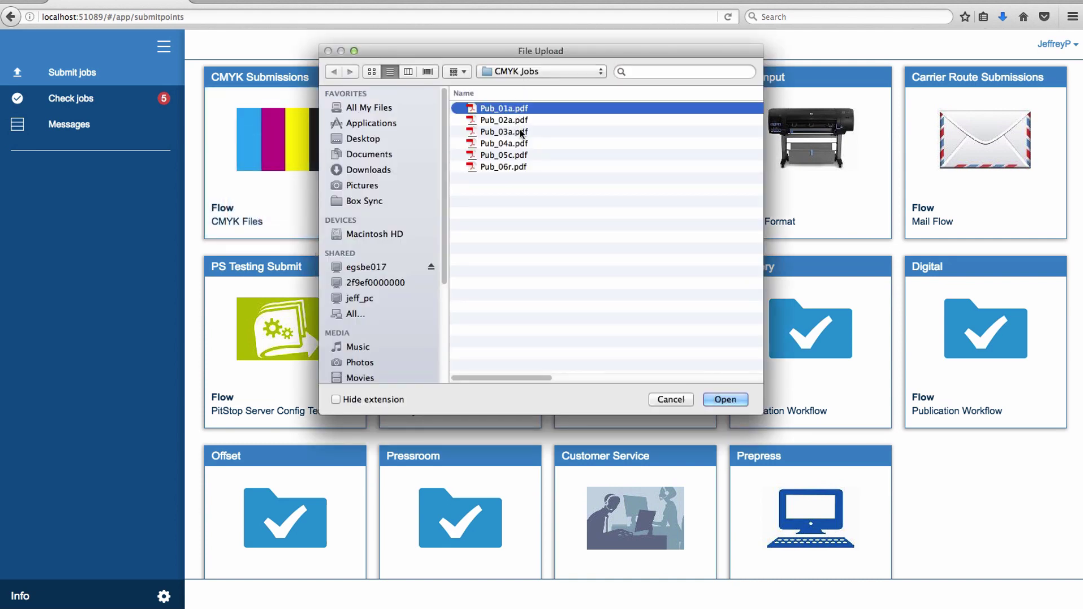
shift+click(520, 132)
click(726, 400)
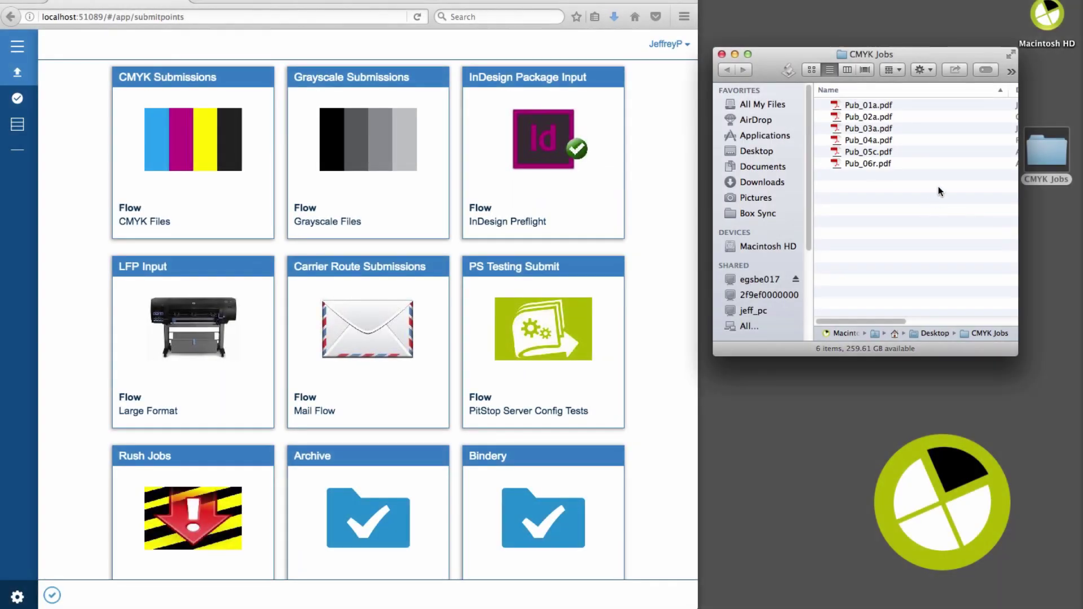
Step: Drop the six PDFs onto CMYK Submissions, submit as separate jobs, and check each file's upload progress
drag(938, 187, 213, 163)
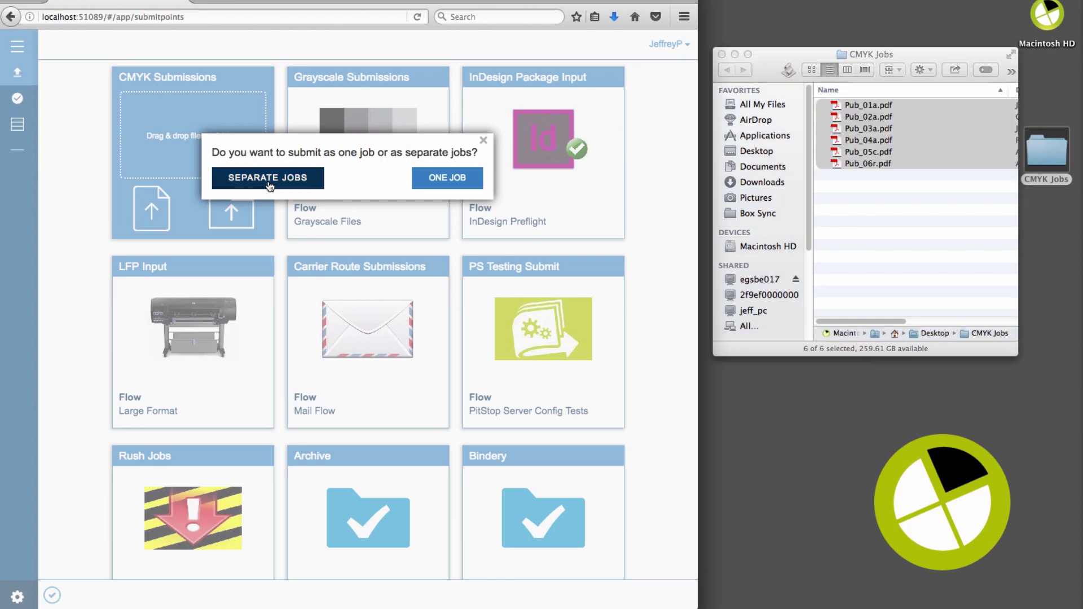
click(310, 181)
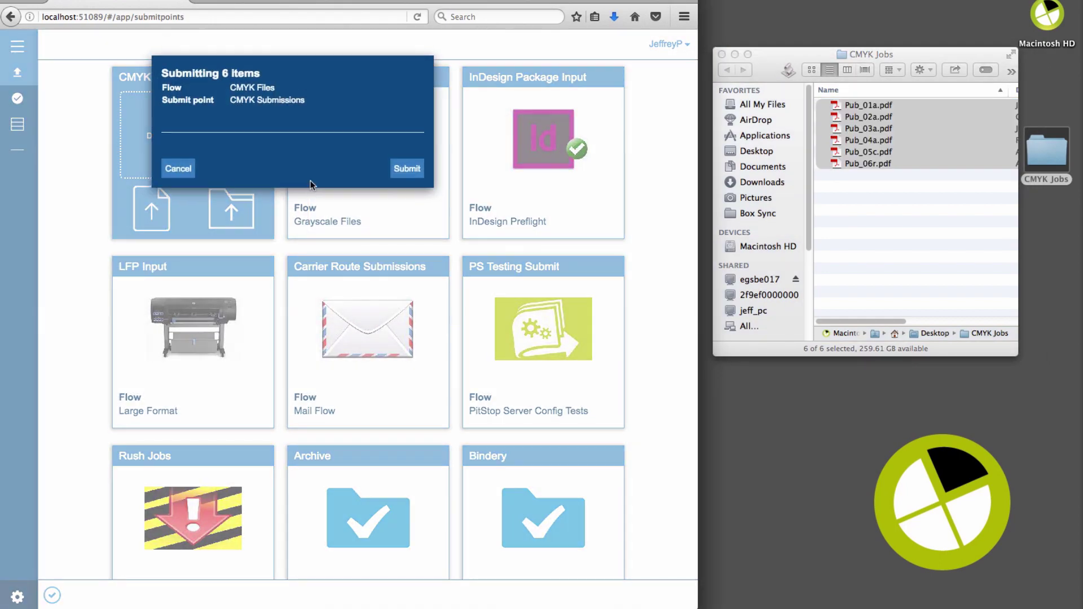
click(404, 176)
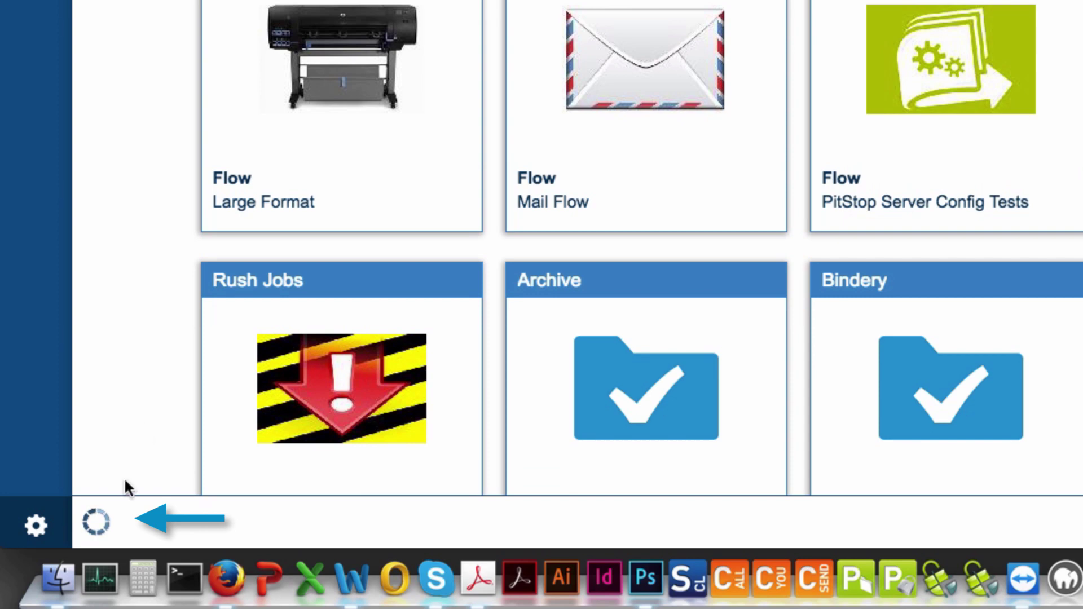
click(97, 527)
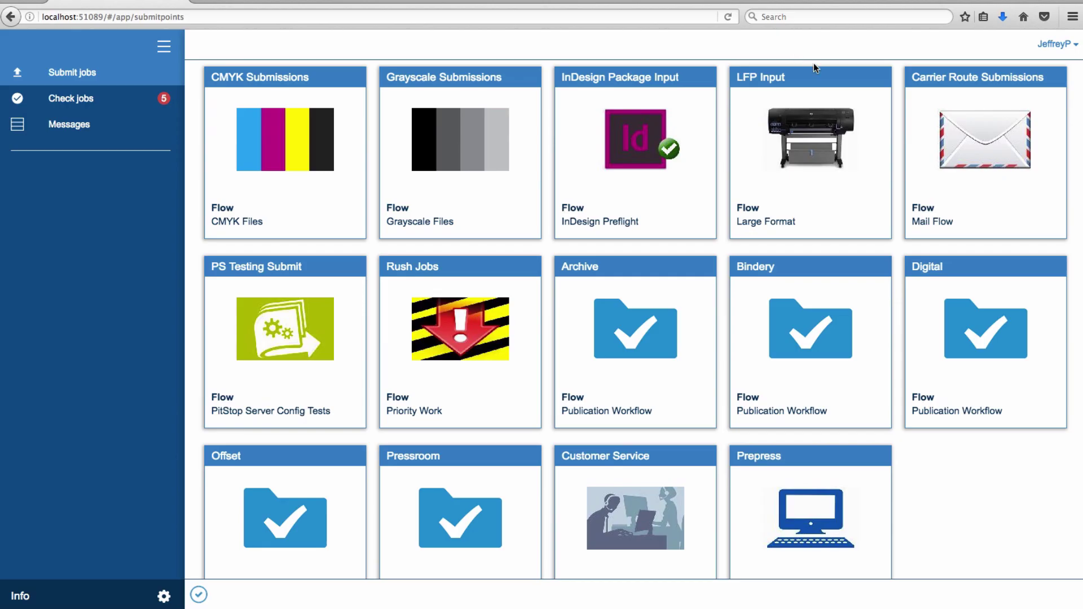
Step: Upload Large Format Job_1.pdf to LFP Input and enter the job name Enfocus Banner
mouse_move(784, 182)
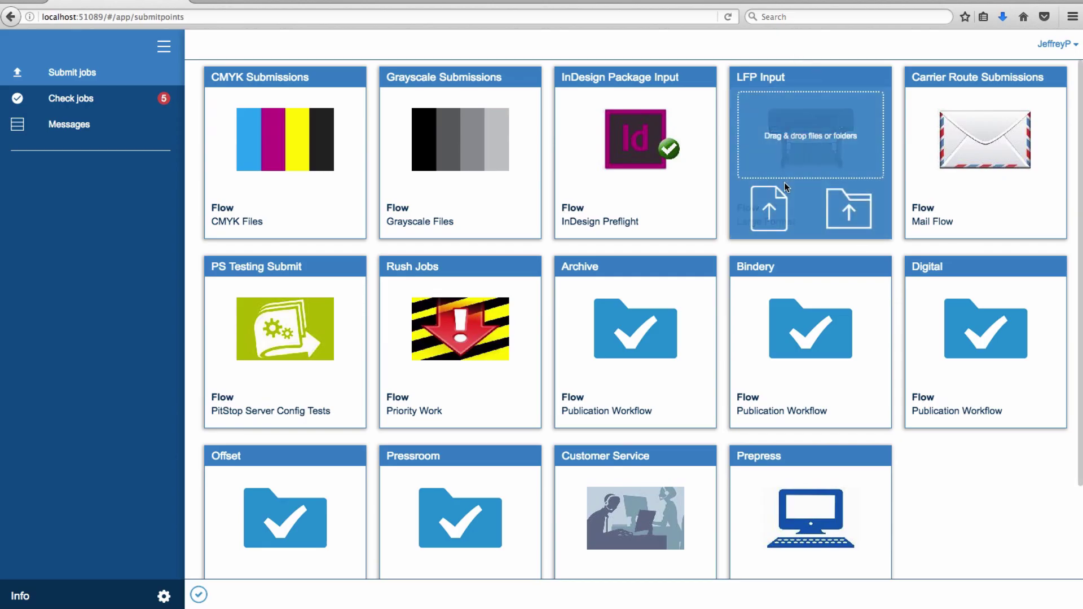
click(770, 208)
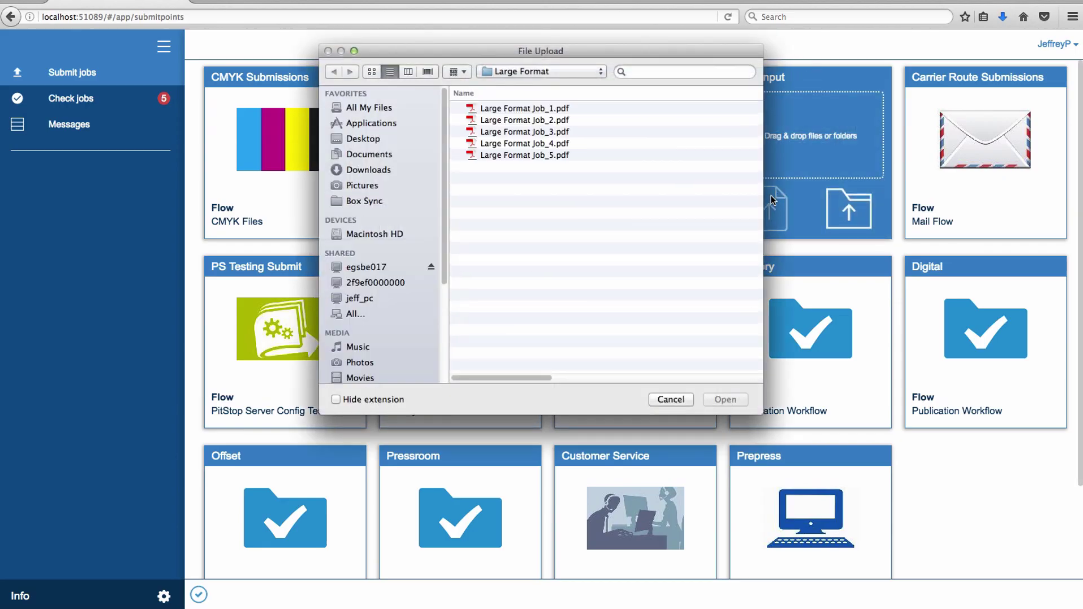
click(563, 110)
click(727, 399)
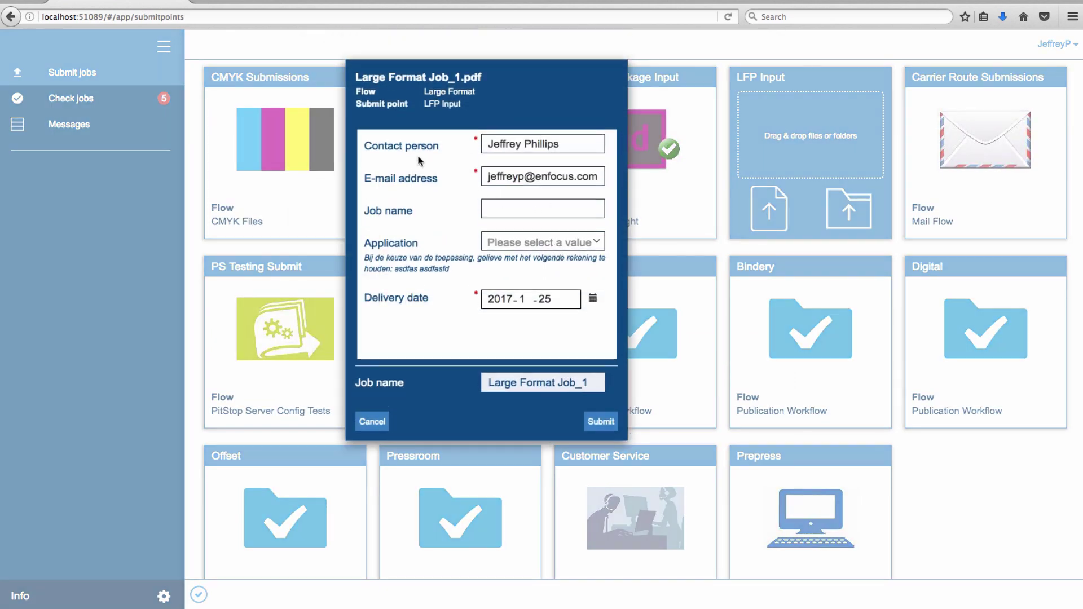
text(Enfocus Banner)
Step: Set delivery date 8 February 2017, application Outside (ecosolvent), material Vinyl, and submit the job
click(592, 297)
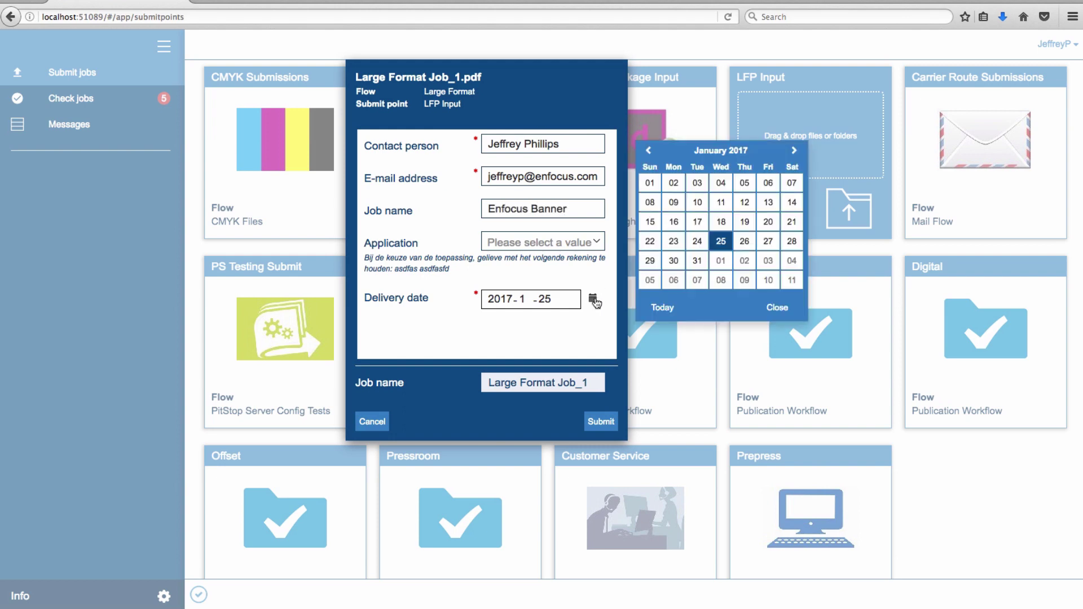
click(794, 150)
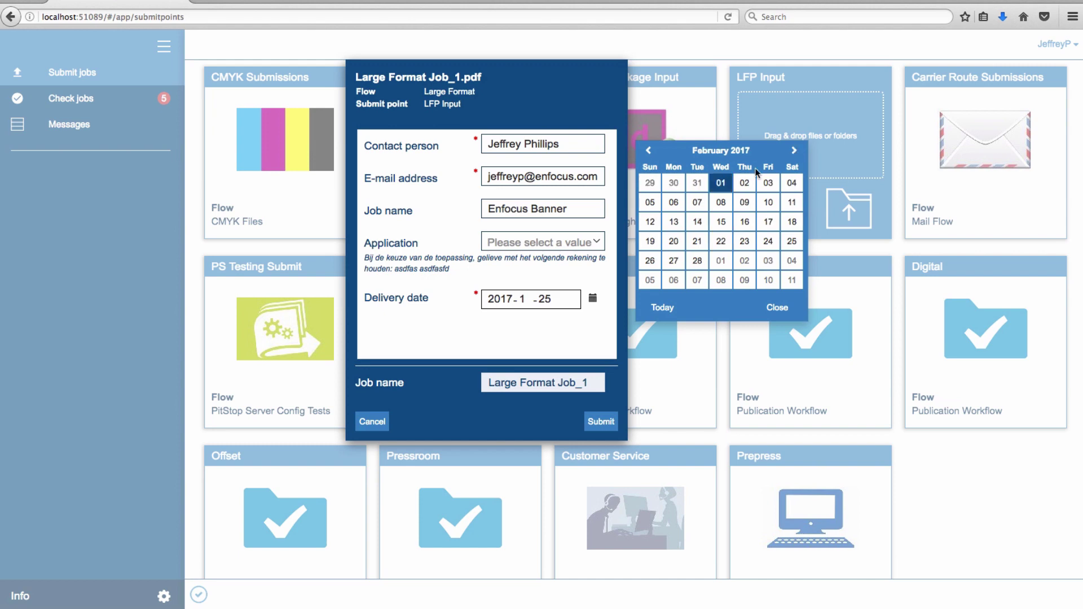
click(720, 202)
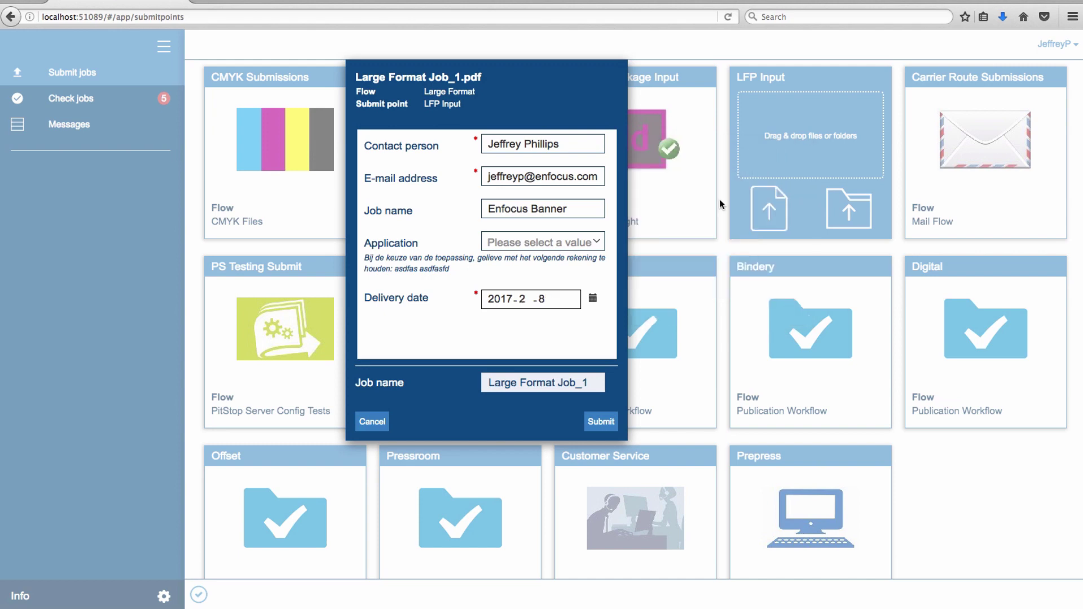
click(589, 240)
click(563, 293)
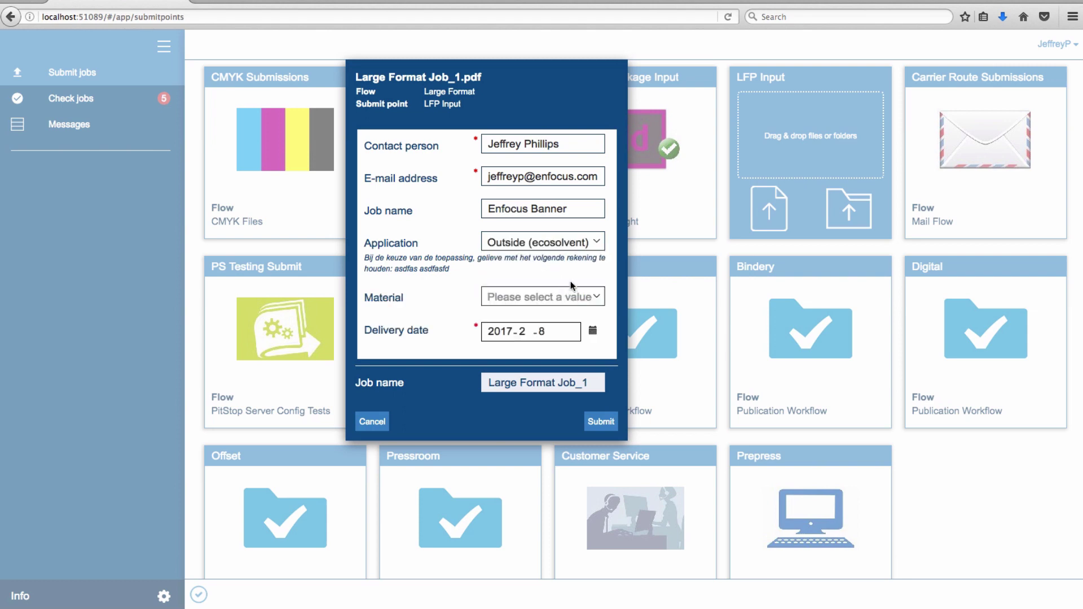
click(590, 299)
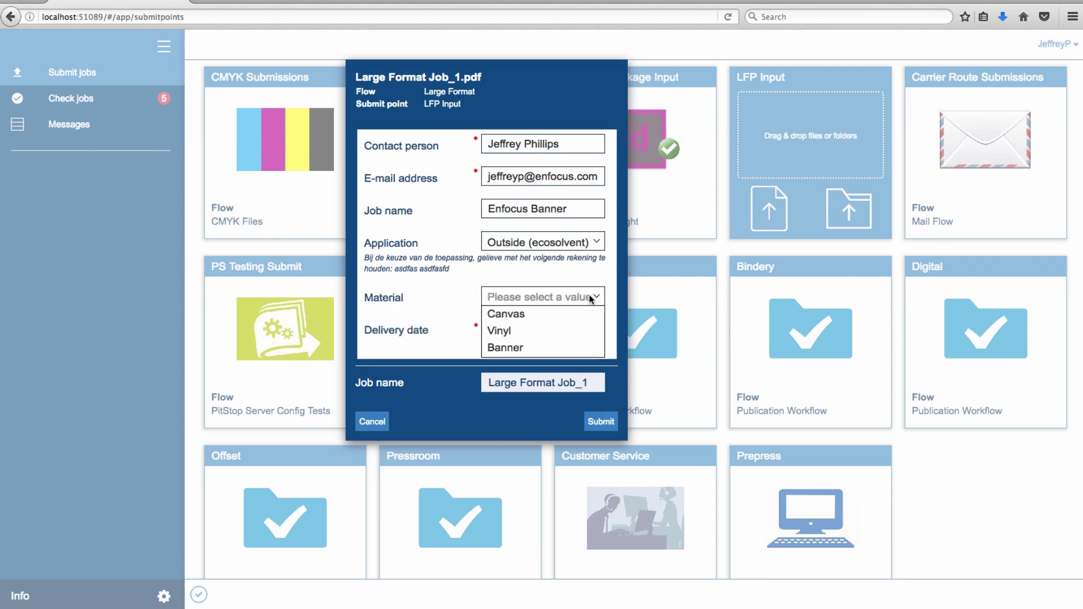
click(562, 324)
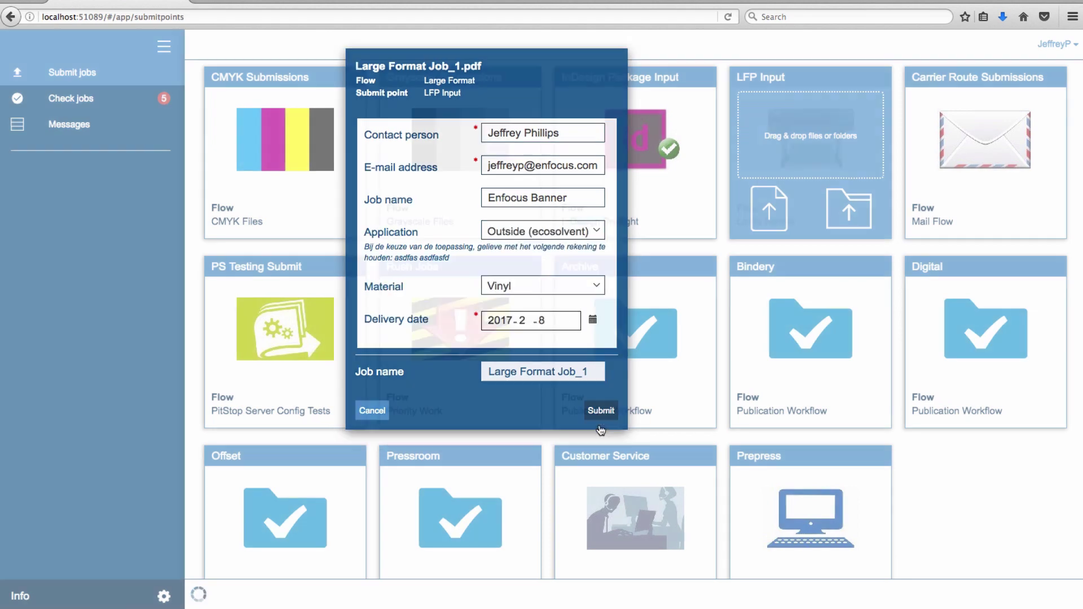
click(600, 422)
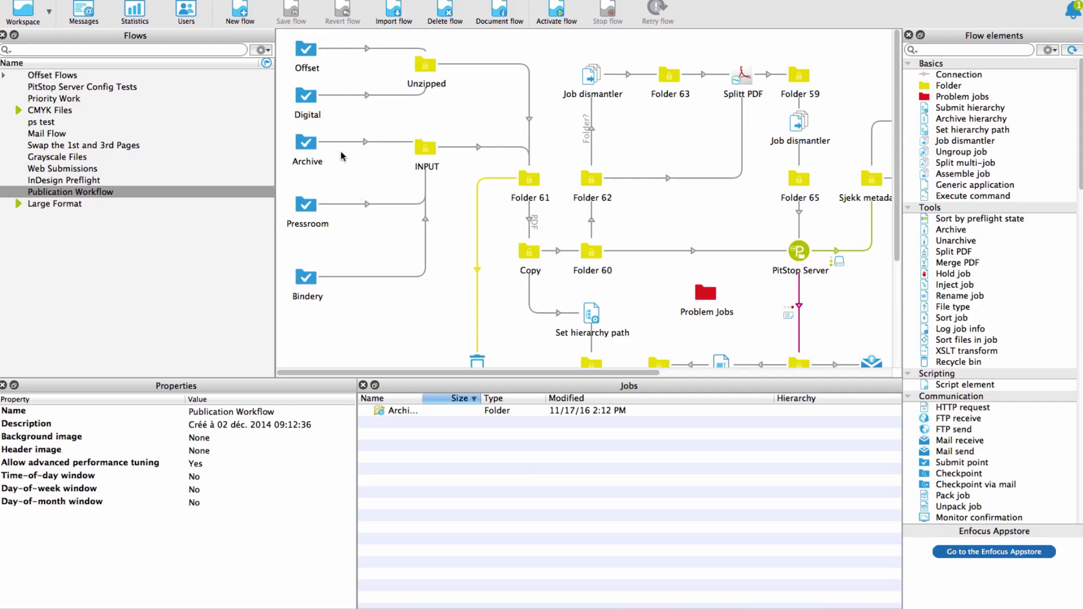
click(311, 146)
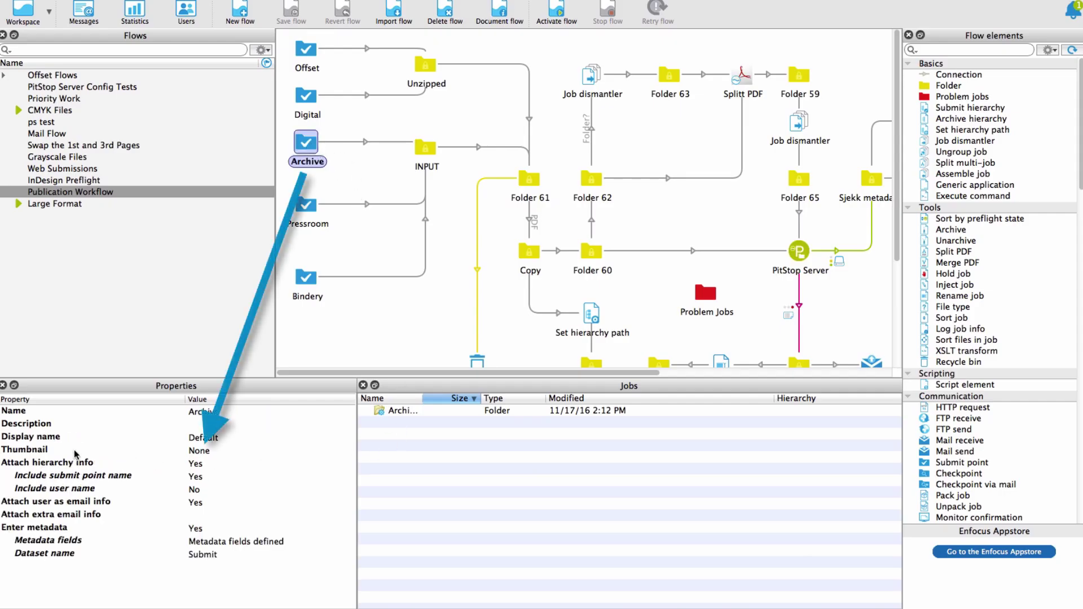
Step: Set the Archive submit point's Thumbnail property to an image using Choose file
click(55, 450)
click(348, 450)
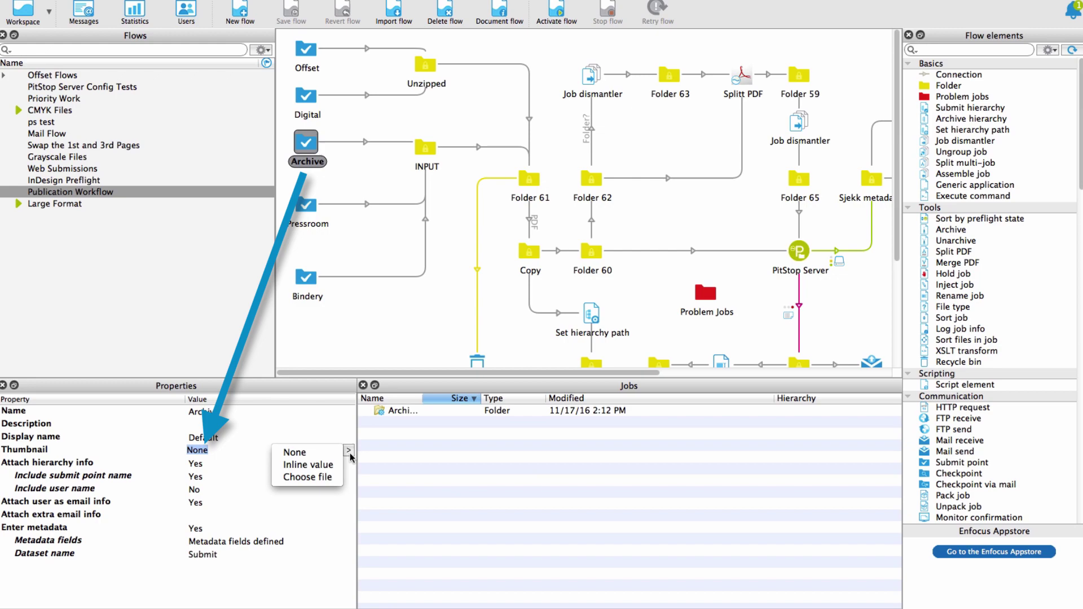
click(309, 476)
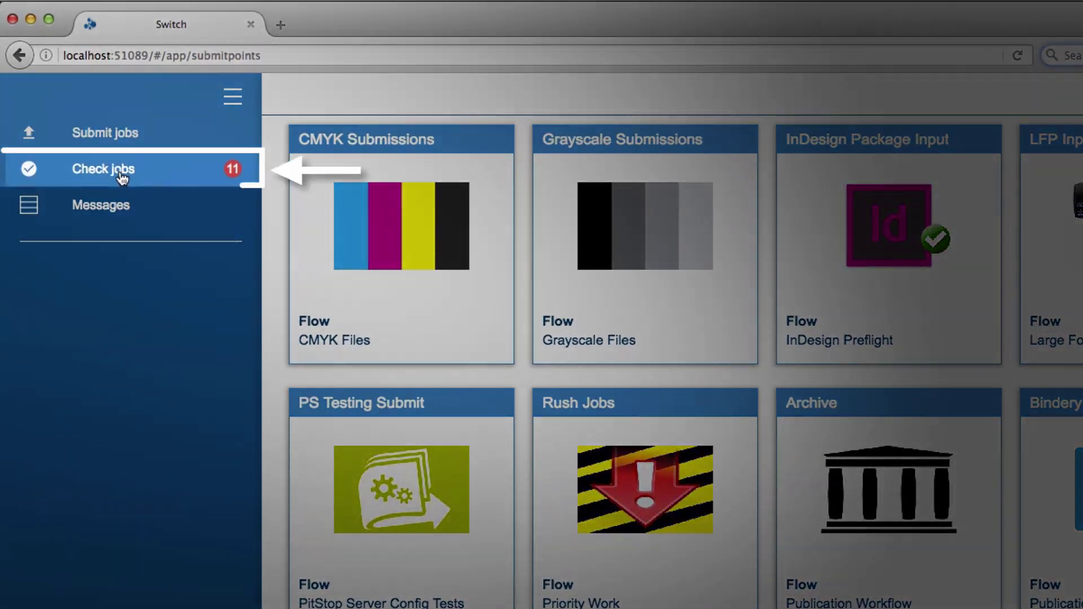
Step: Go to Check jobs, switch to Table view, and list the Active jobs
click(120, 175)
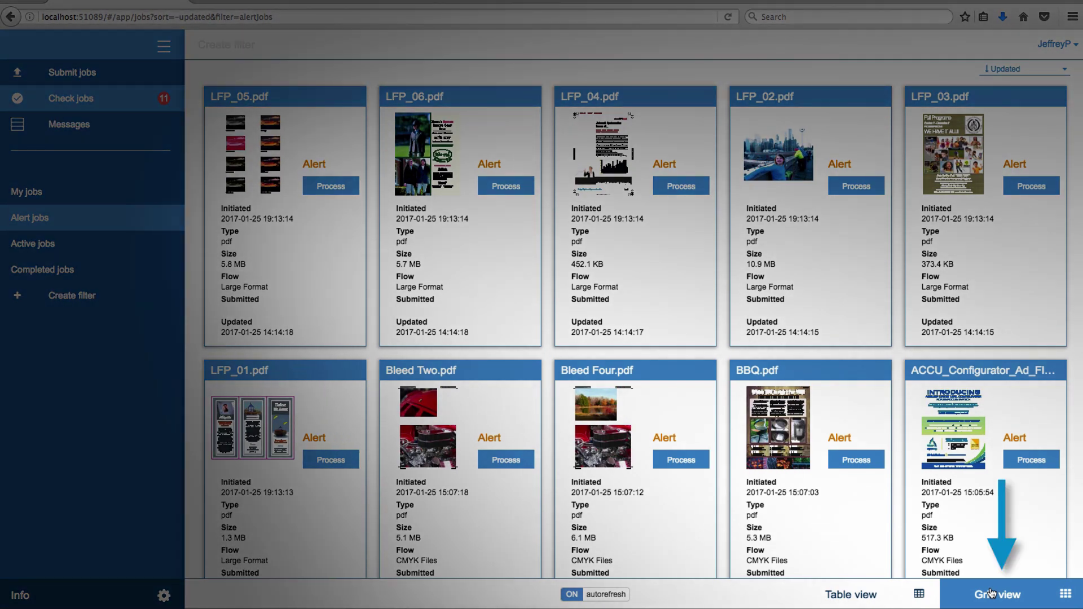
click(861, 595)
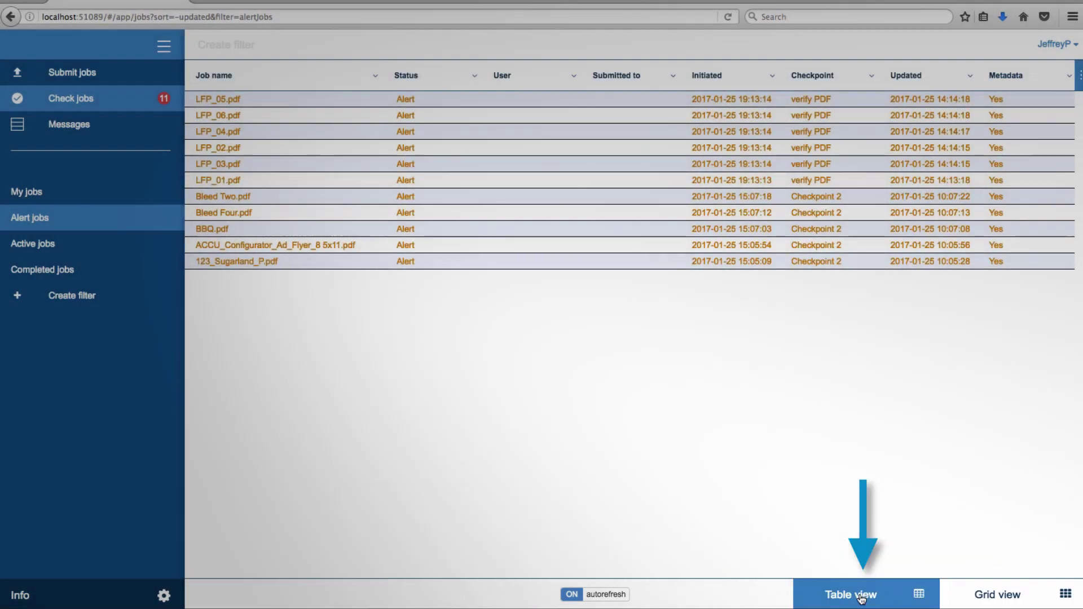
click(75, 245)
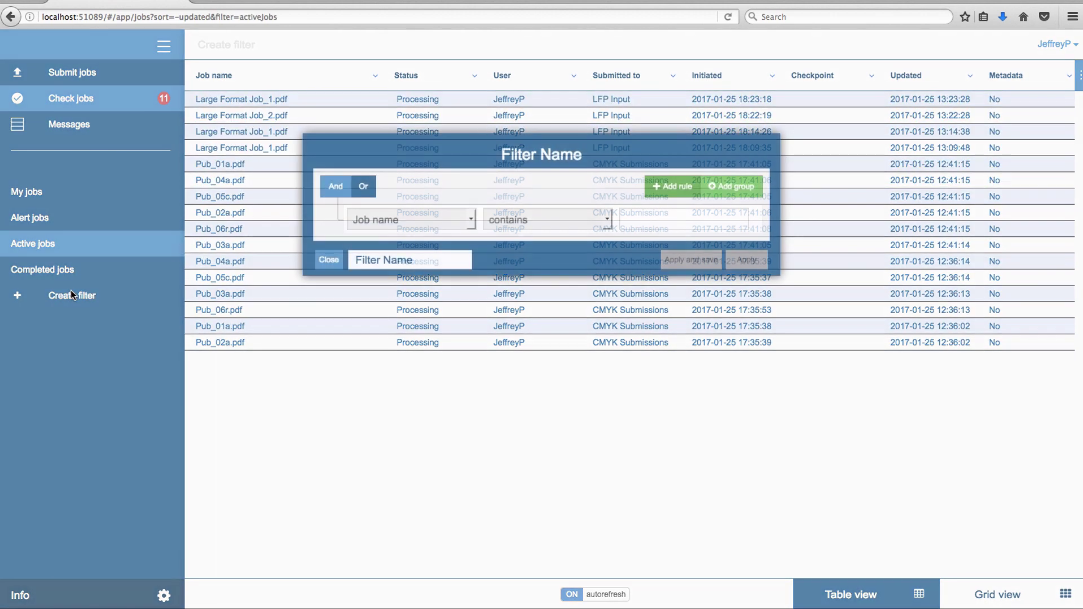
Step: Create a filter named LFP Filter with the rule Submitted to contains LFP, then apply and save
drag(414, 260, 334, 261)
text(LFP )
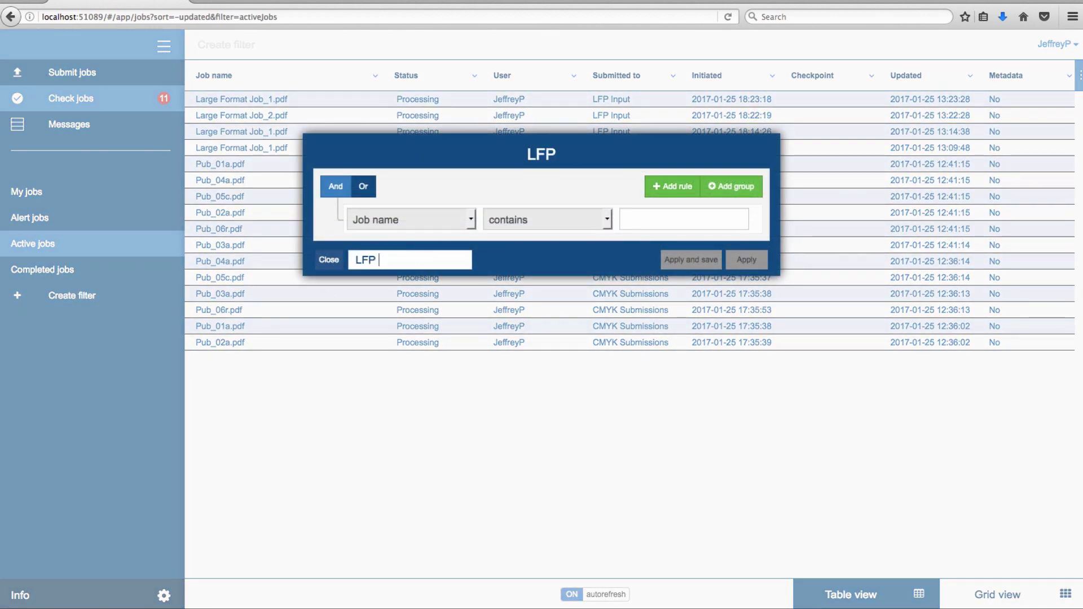
text(Filter)
click(471, 219)
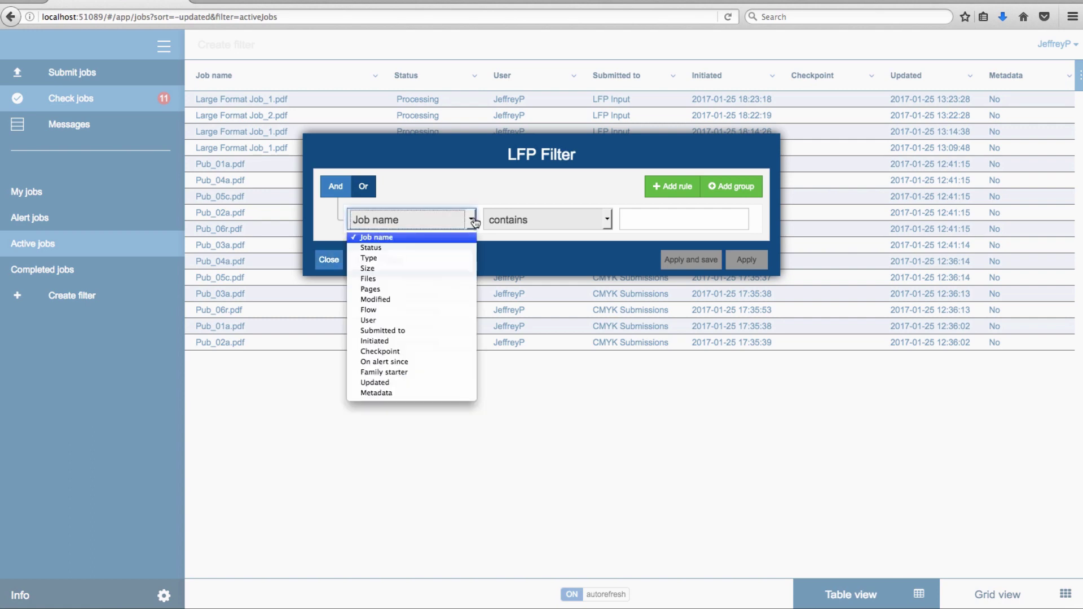
click(445, 331)
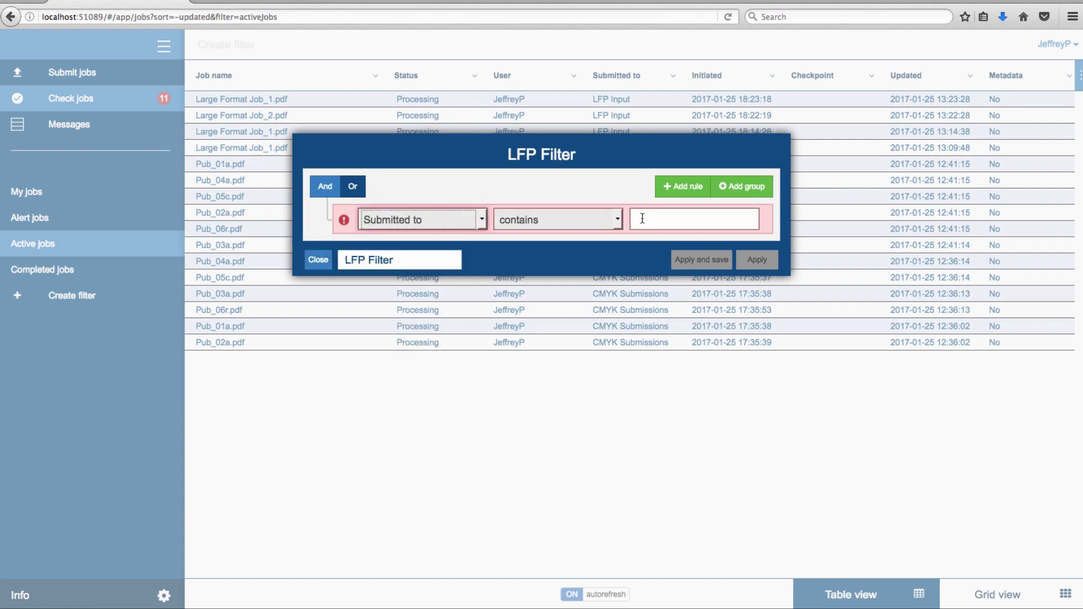
click(642, 218)
text(LFP)
click(699, 260)
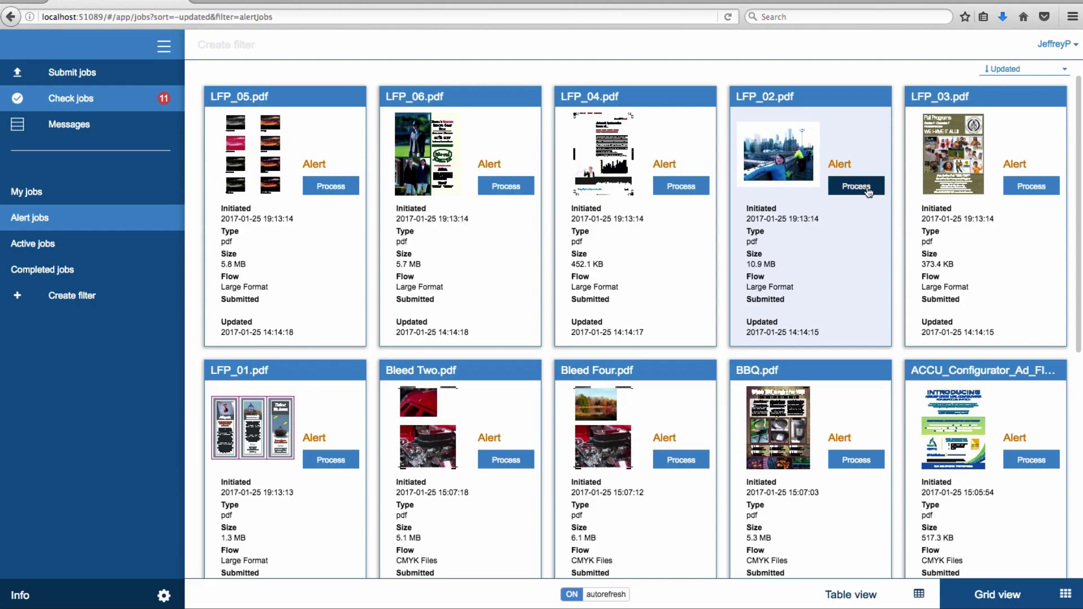
Step: Process LFP_02.pdf with Route 4 and Route 1 ticked and the job name Photo Print
click(874, 189)
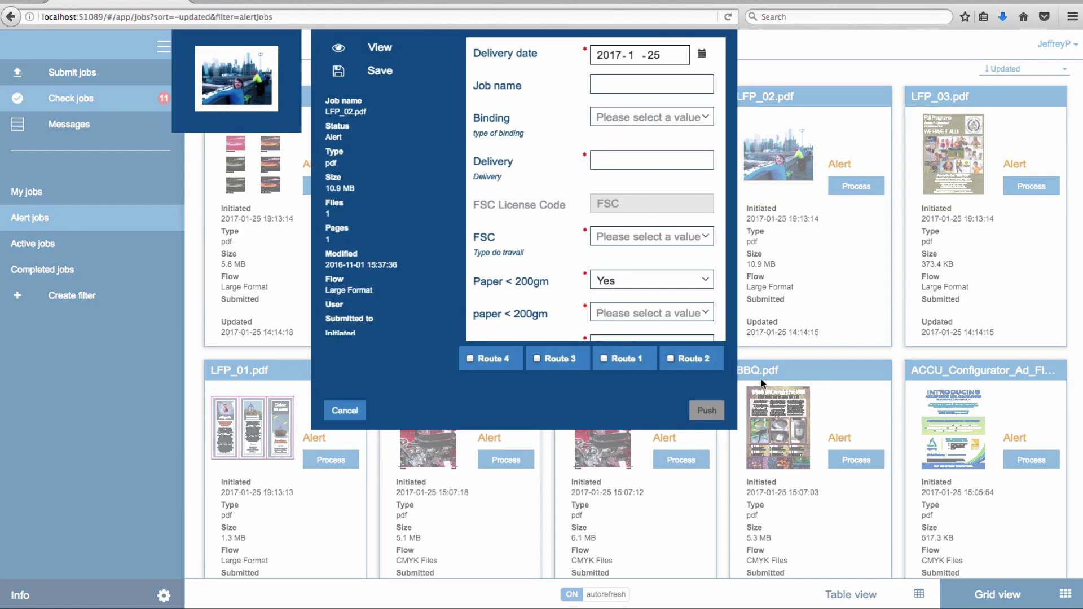
click(468, 391)
click(617, 394)
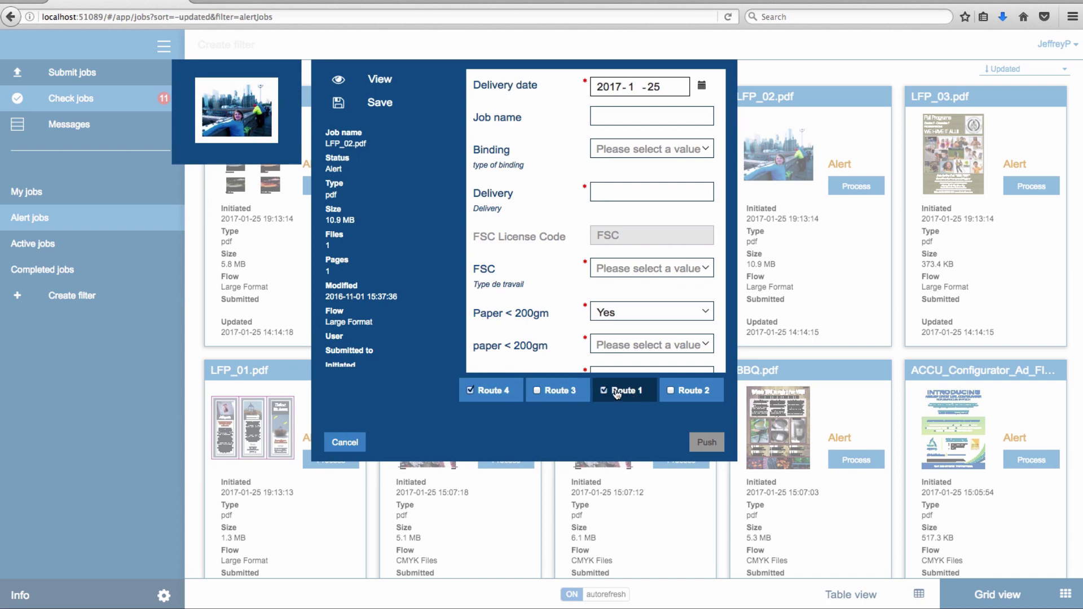
click(630, 118)
text(Pho)
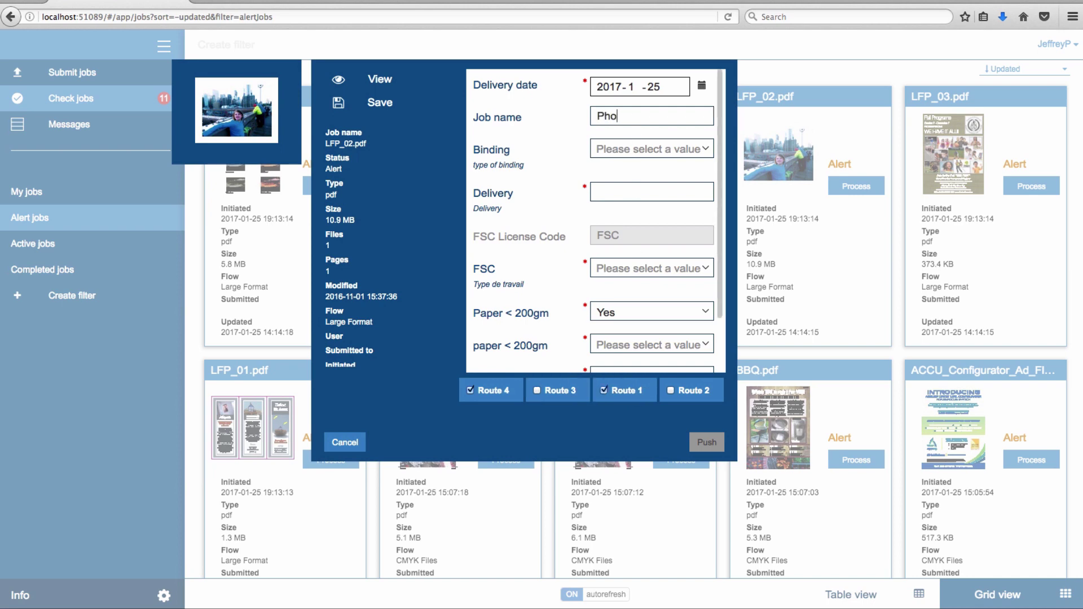
text(to Print)
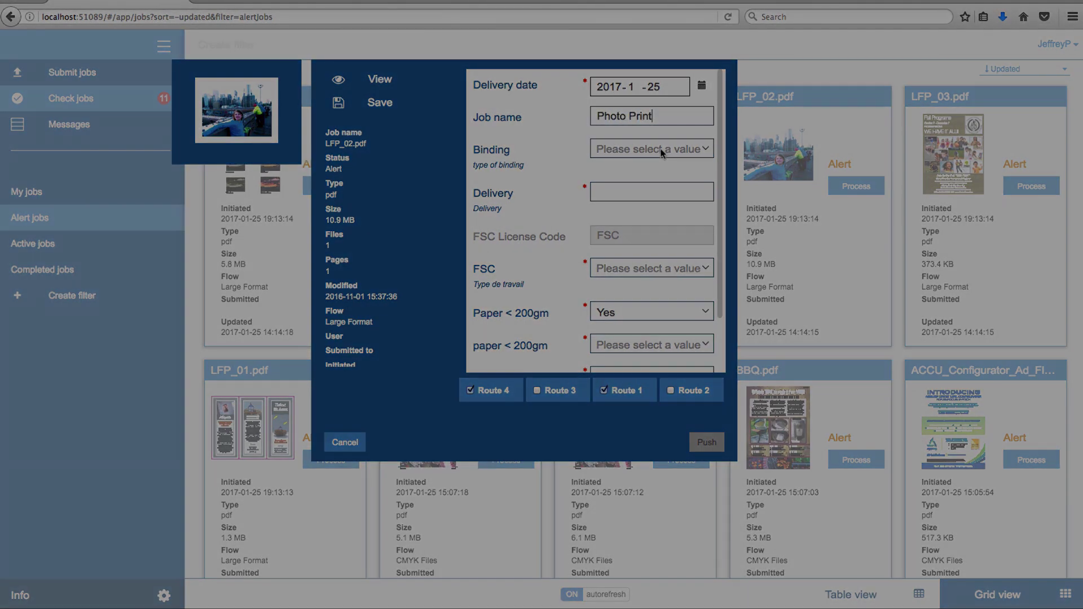
Step: Navigate the REST API docs sidebar to Job Submit, then to JobFilters List
click(663, 148)
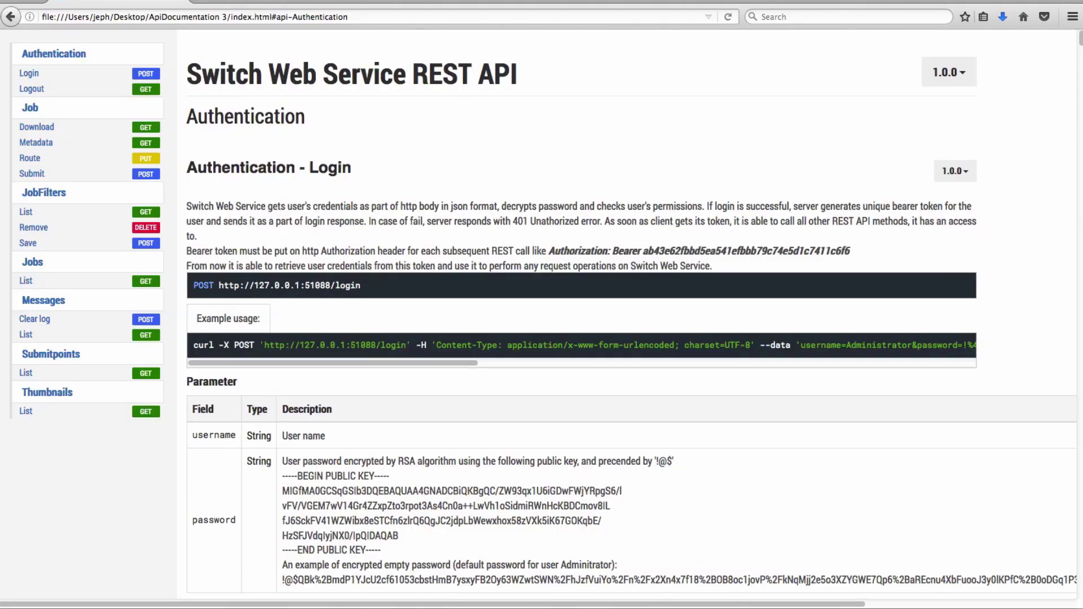
click(56, 175)
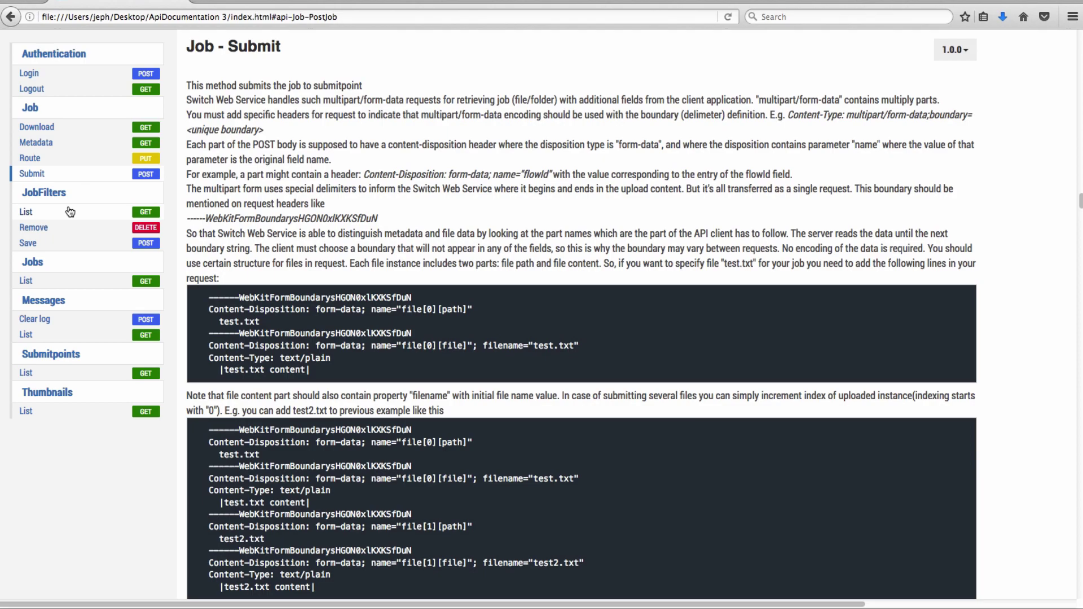
click(65, 214)
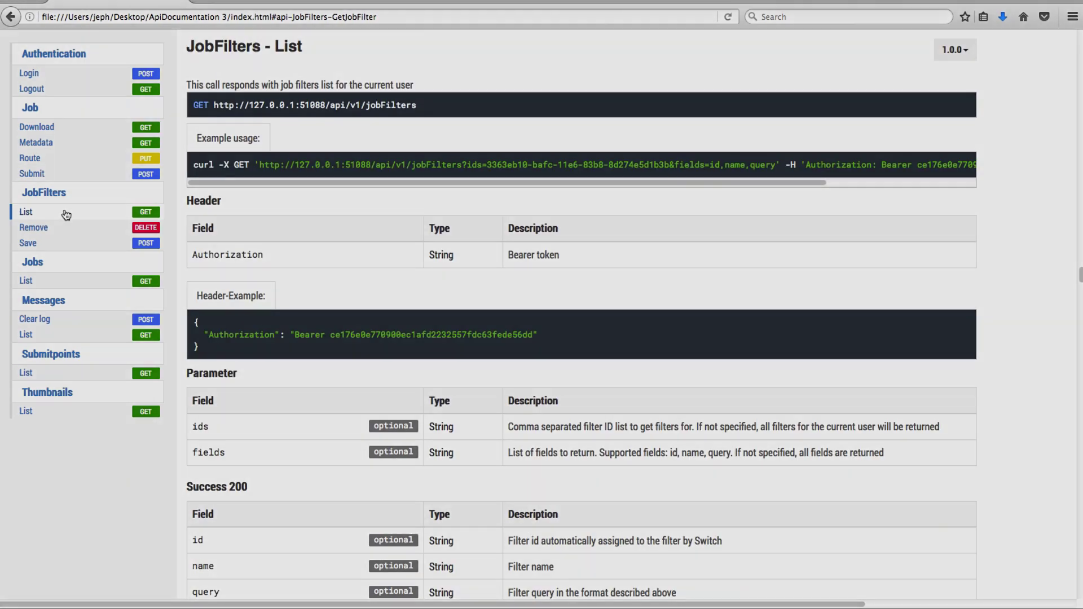